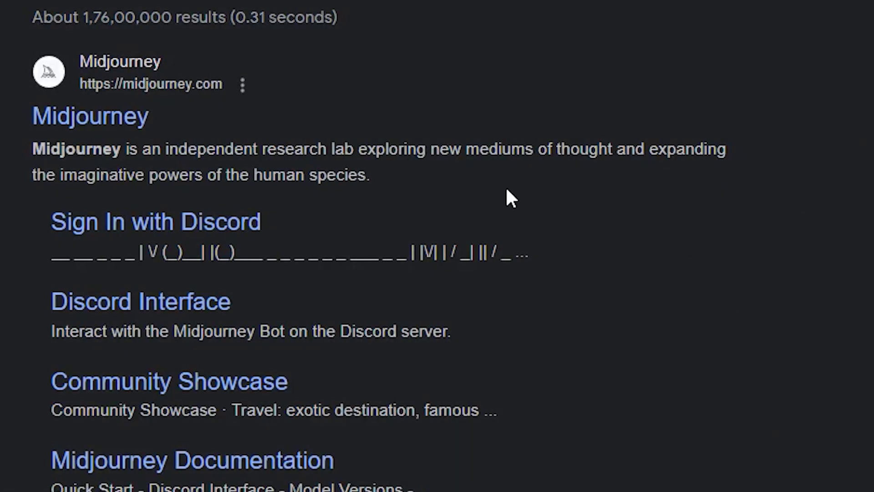
- Open the official midjourney.com site from the Google search results
click(87, 123)
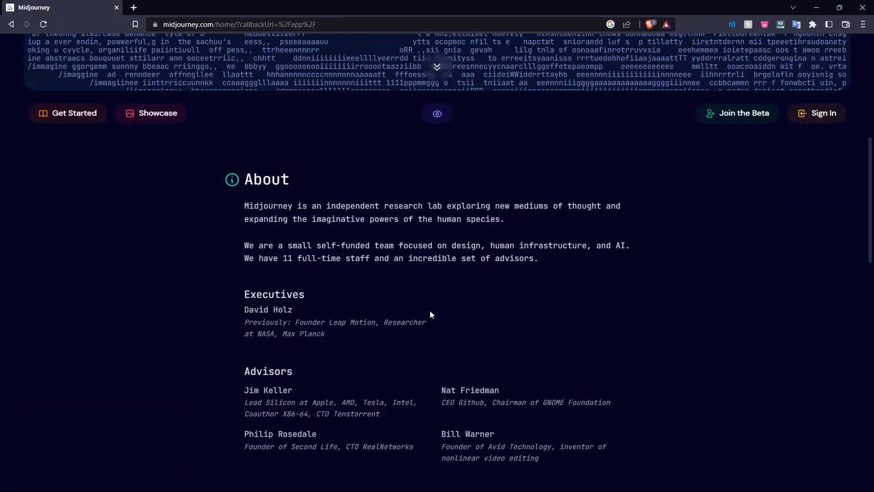
scroll(429, 310, down, 10)
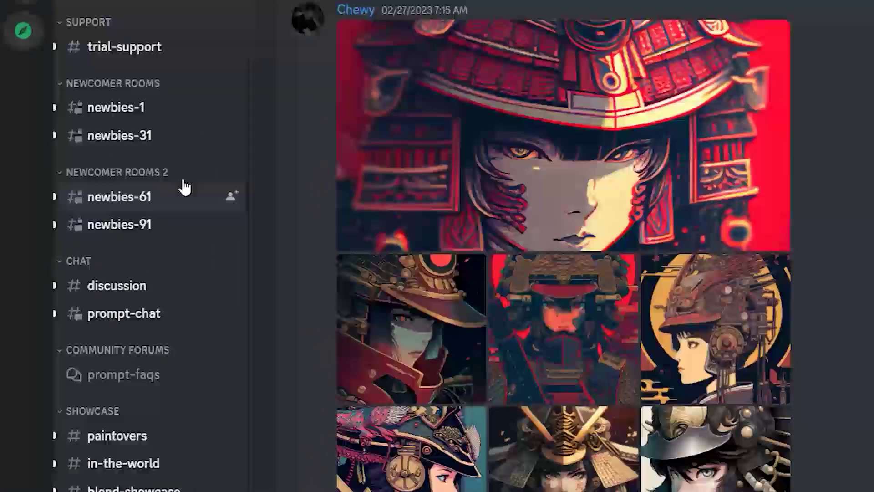
- In newbies-1, run /imagine with the prompt 'a cat eating spaghetti'
mouse_move(69, 304)
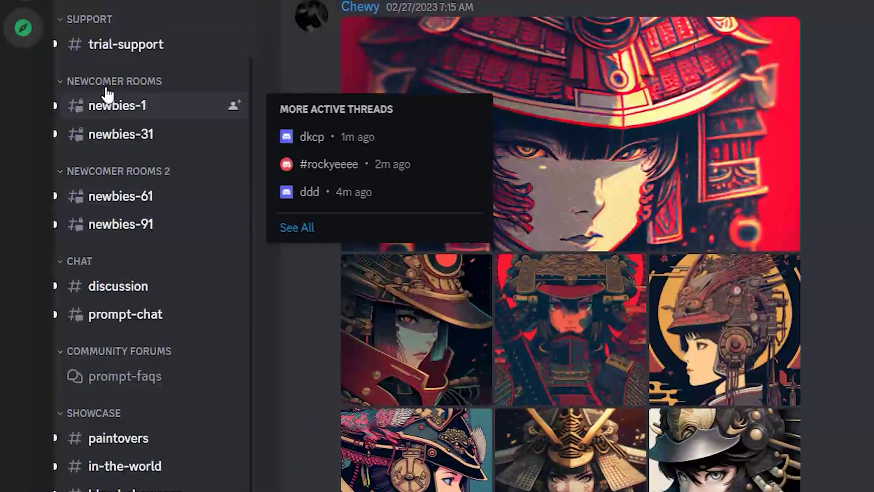
click(137, 108)
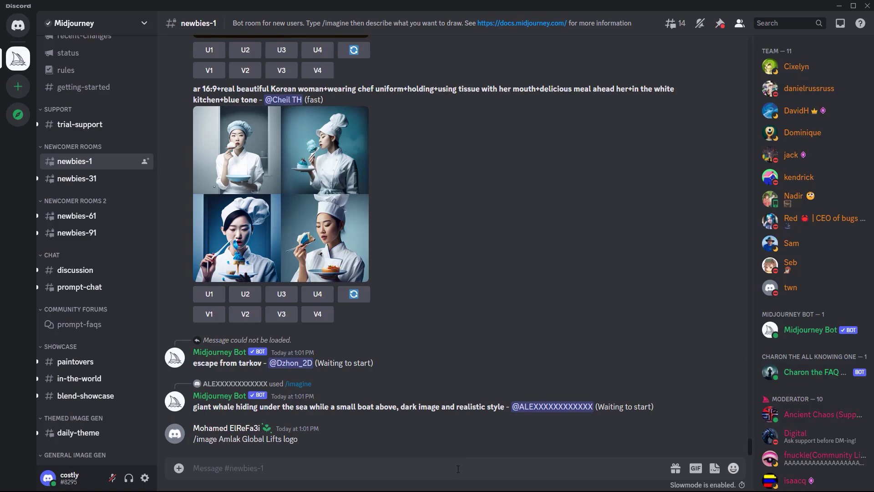
text(/ima)
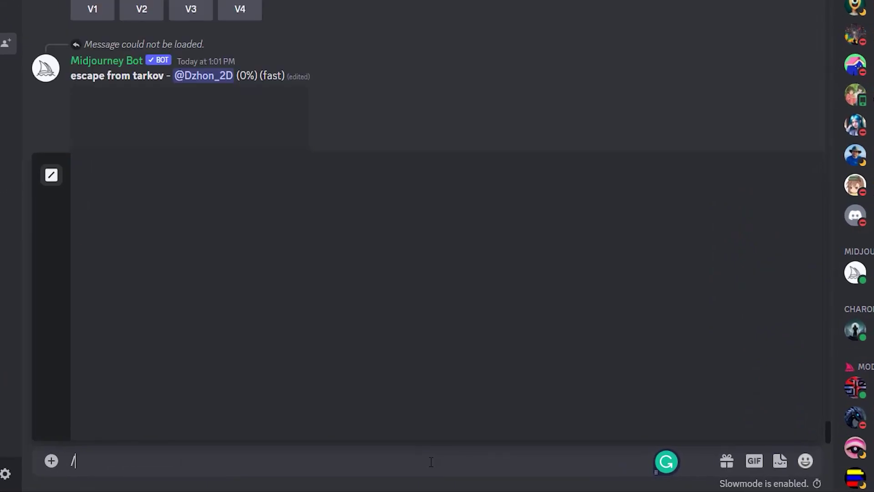
text(h)
key(BackSpace)
text(gine)
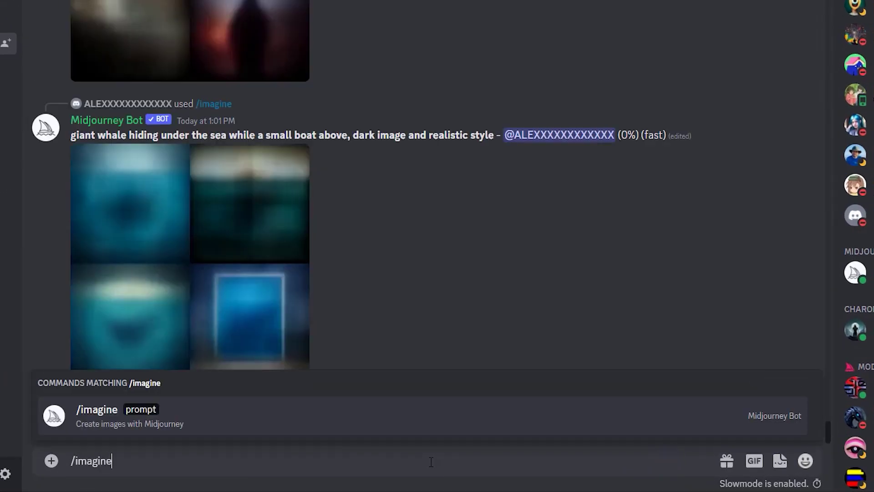
key(Tab)
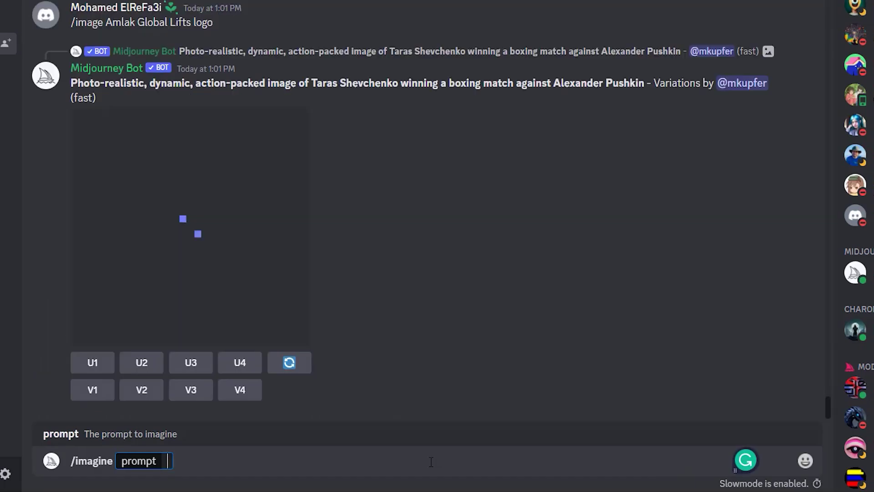
text(a cat eating spaghetti)
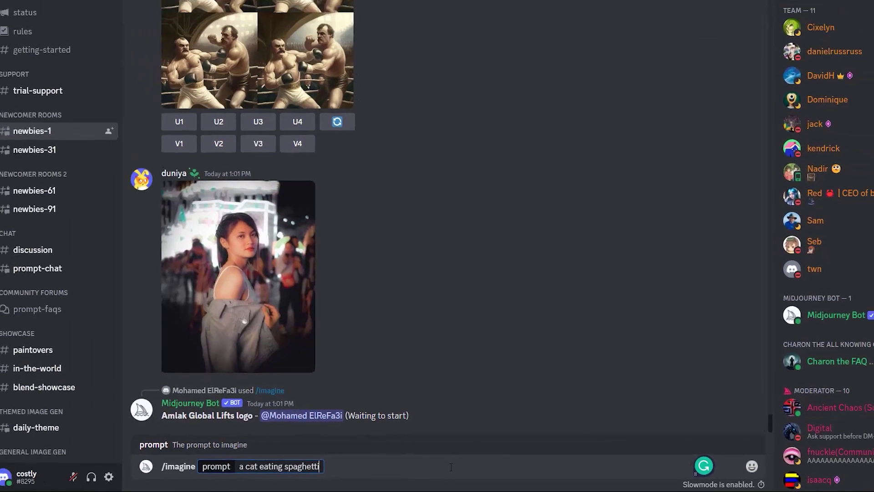
key(Return)
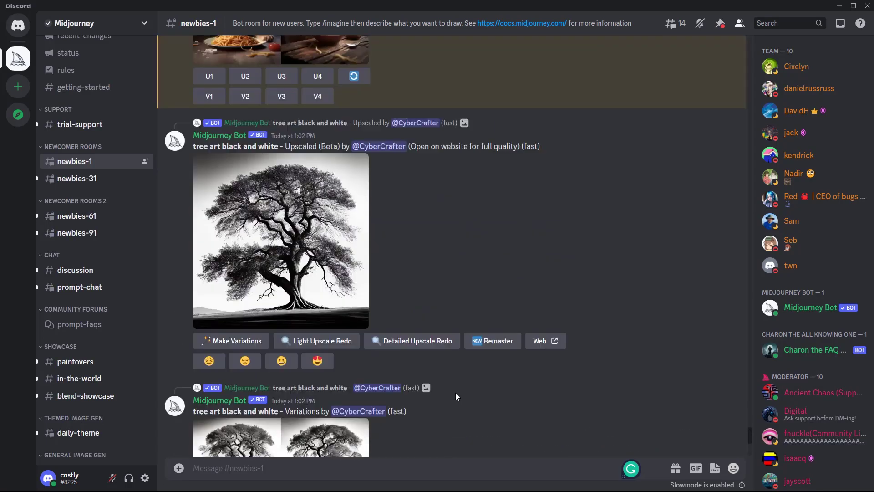
- Preview the resulting cat spaghetti grid enlarged, then close the viewer
scroll(381, 163, up, 5)
drag(193, 157, 265, 157)
click(235, 200)
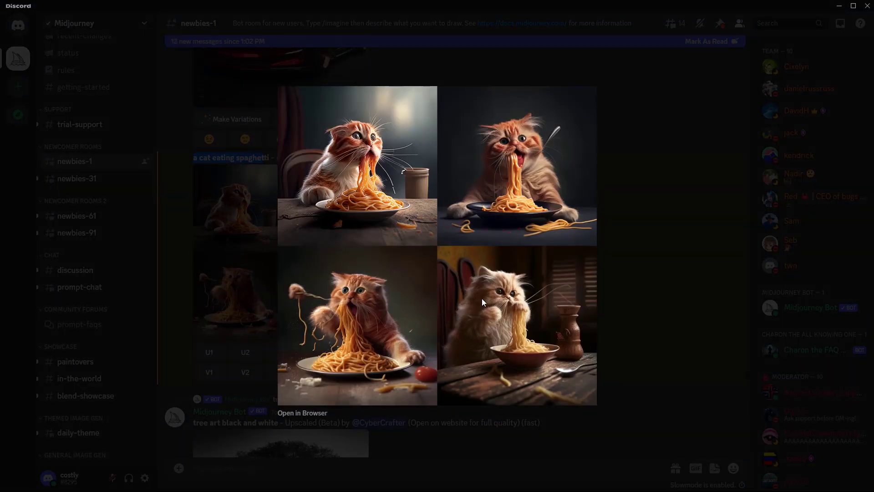
click(657, 195)
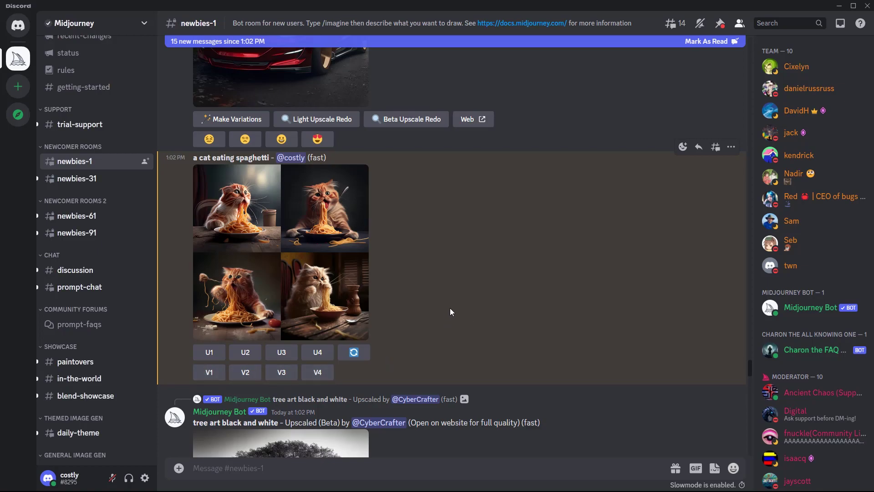
- Submit /imagine 'beautiful website for skateboards --v 4 --stylize 500'
scroll(449, 307, down, 15)
scroll(453, 304, down, 5)
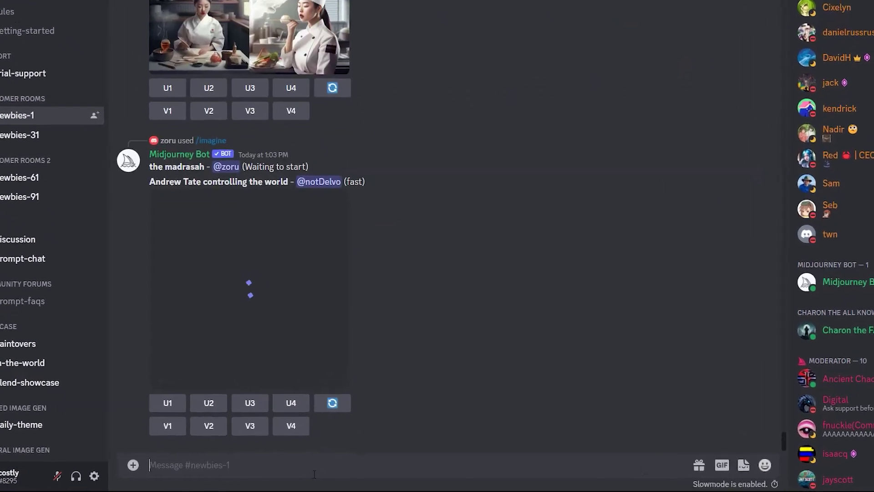
text(/im)
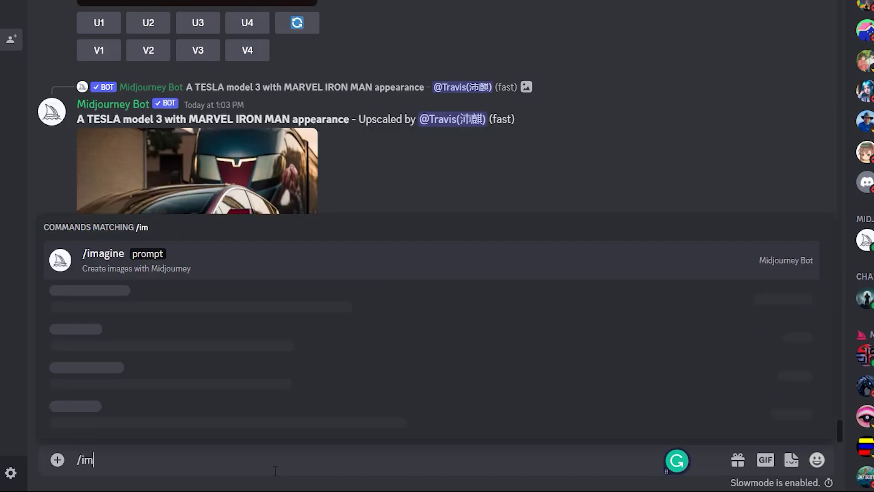
text(agine)
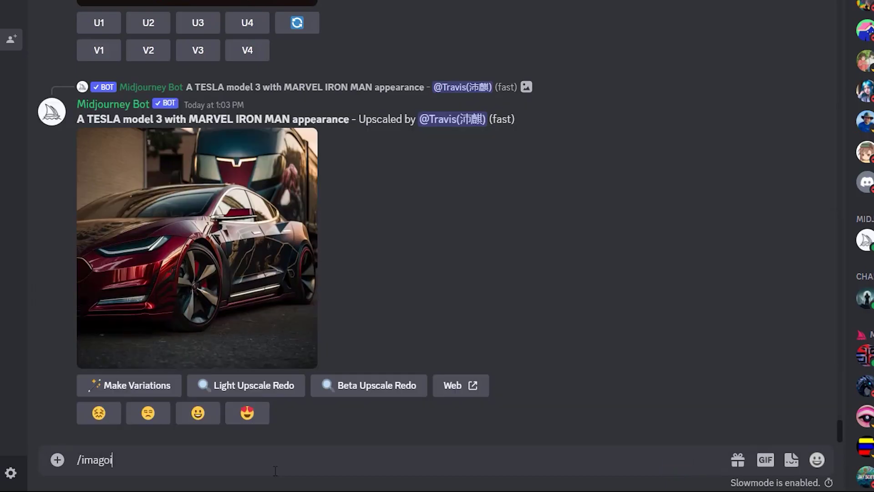
key(Tab)
text(beautiful website for)
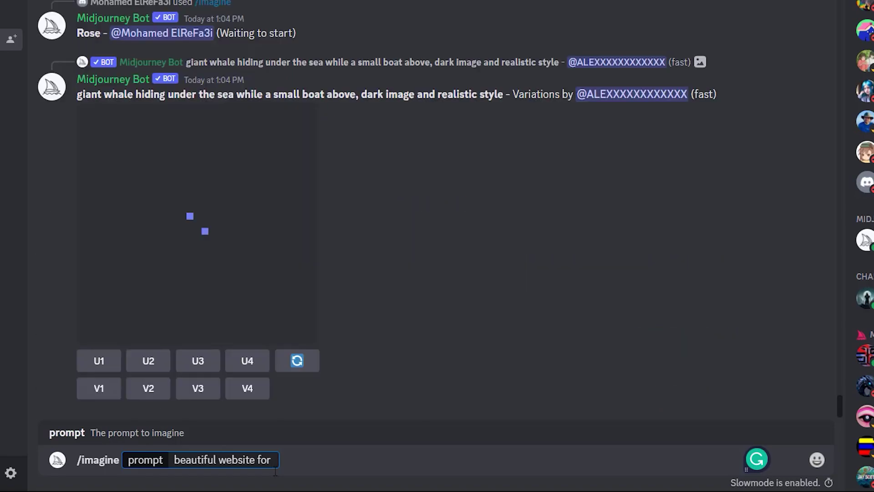
text(skateboards)
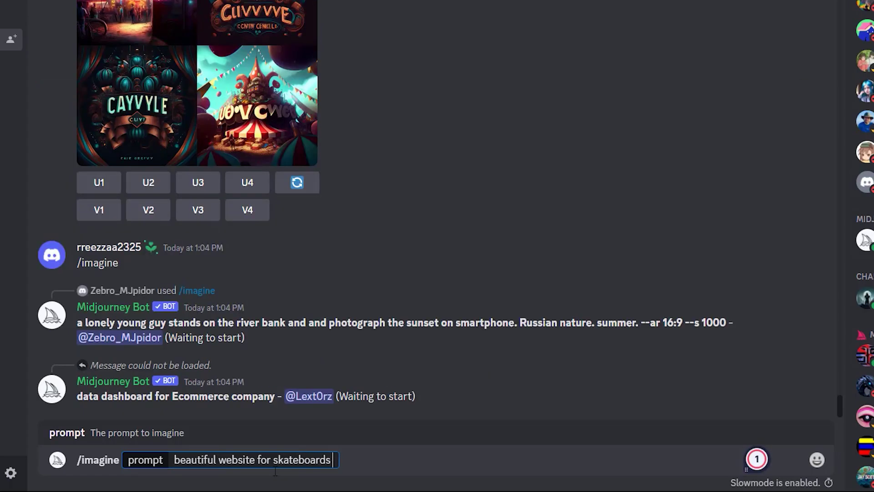
text( --v 4 --)
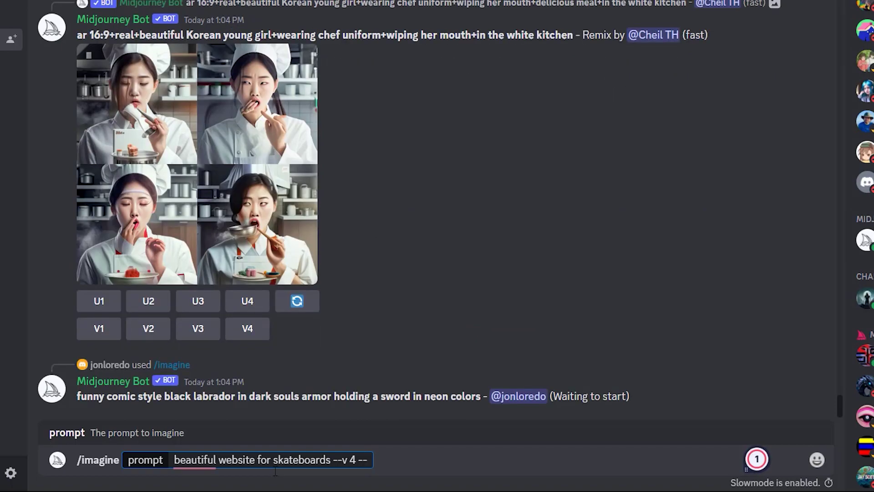
key(BackSpace)
key(BackSpace)
key(BackSpace)
text(ze 500)
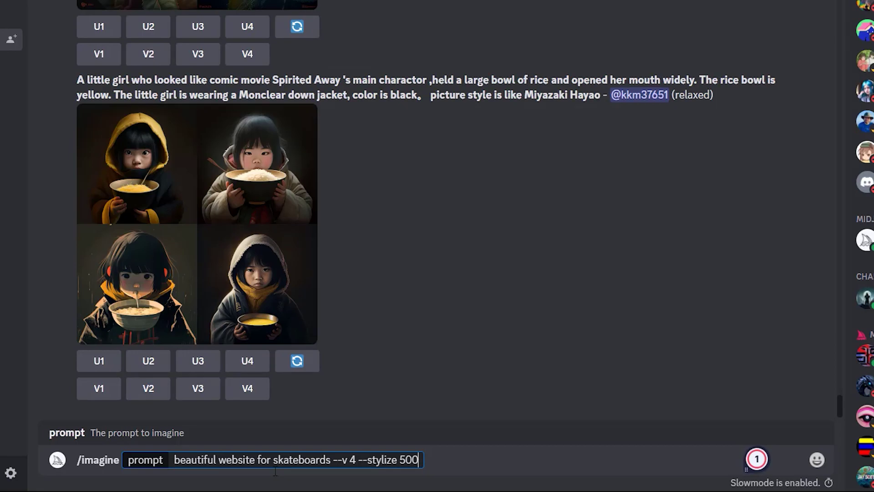
key(Return)
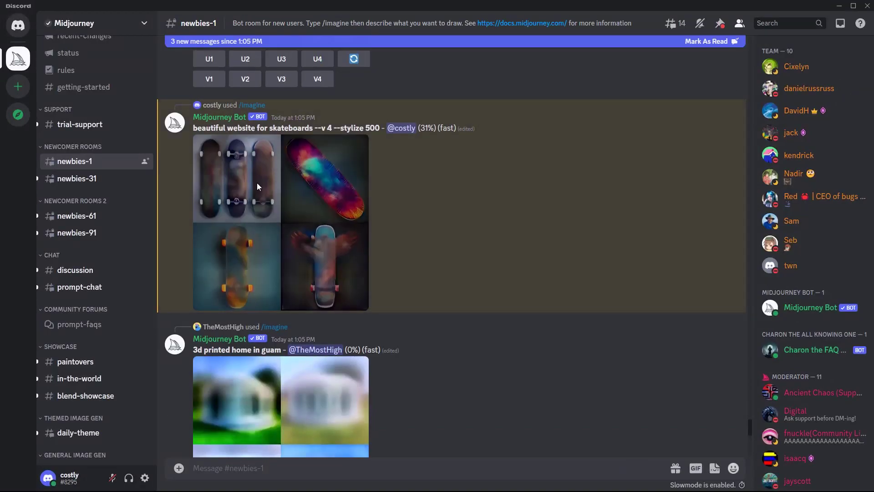
- Preview the skateboard website grid enlarged and copy its prompt text
double_click(422, 127)
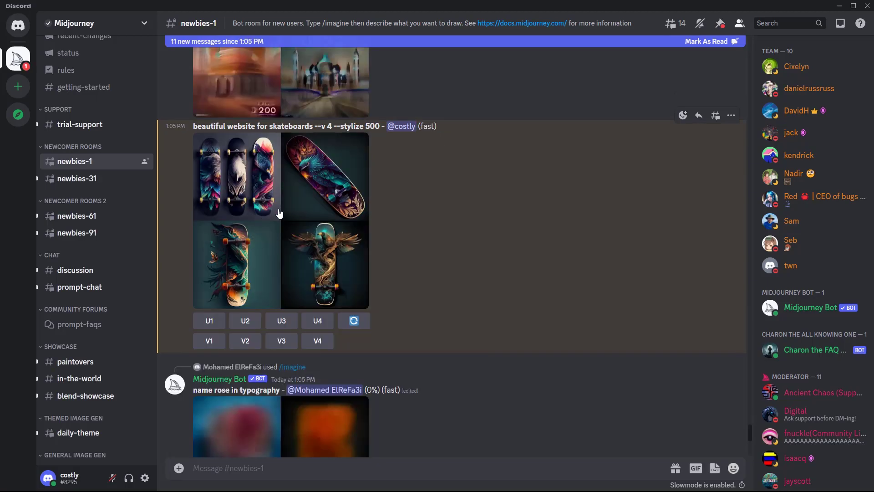
click(279, 213)
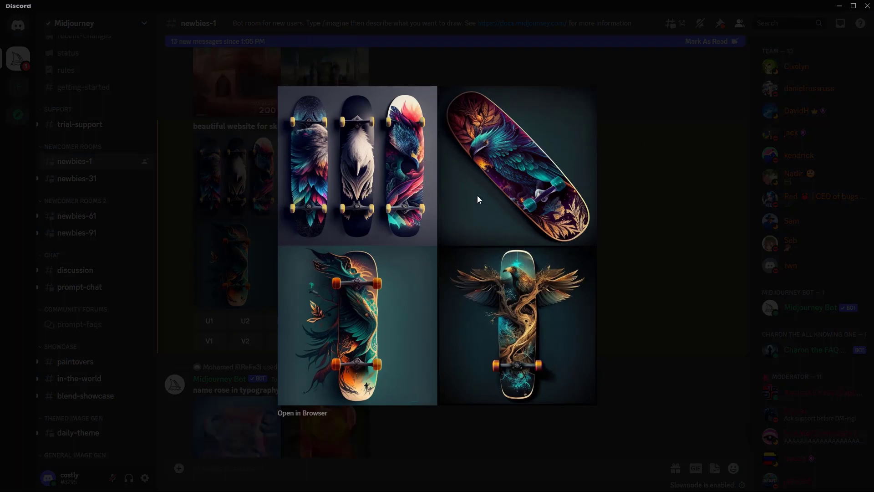
click(200, 123)
drag(200, 124, 416, 126)
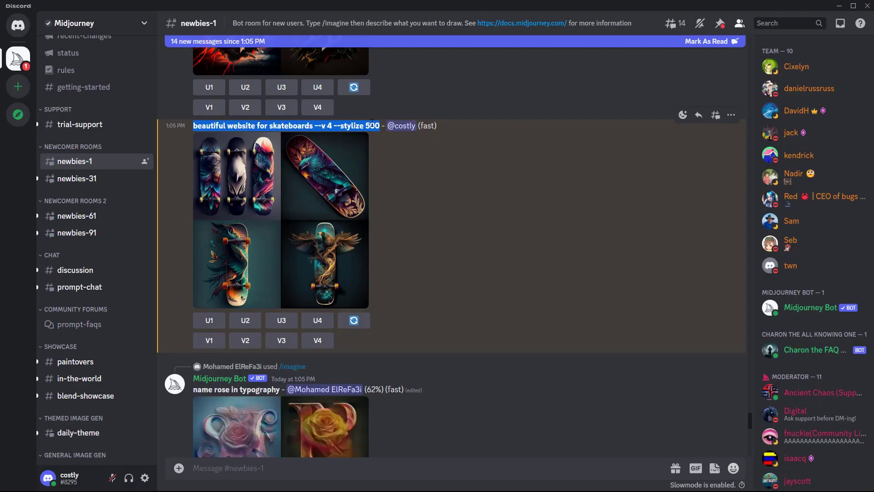
right_click(377, 130)
click(377, 134)
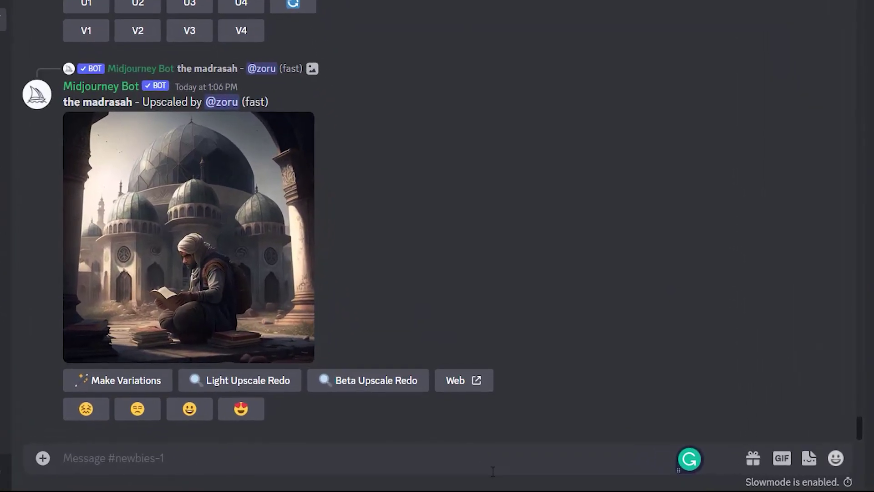
- Resubmit the copied prompt via /imagine with ', ui, ux, ui/ux, website' added
text(/imagine)
key(Tab)
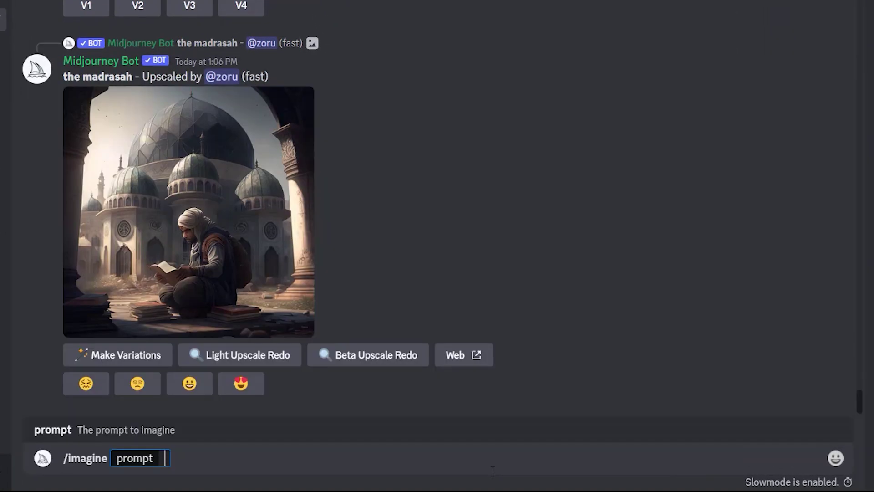
key(ctrl+v)
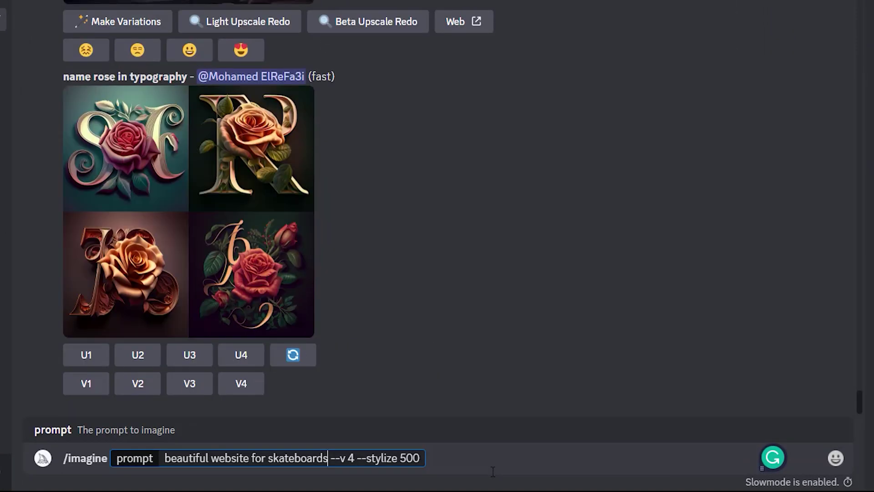
text(, ui, )
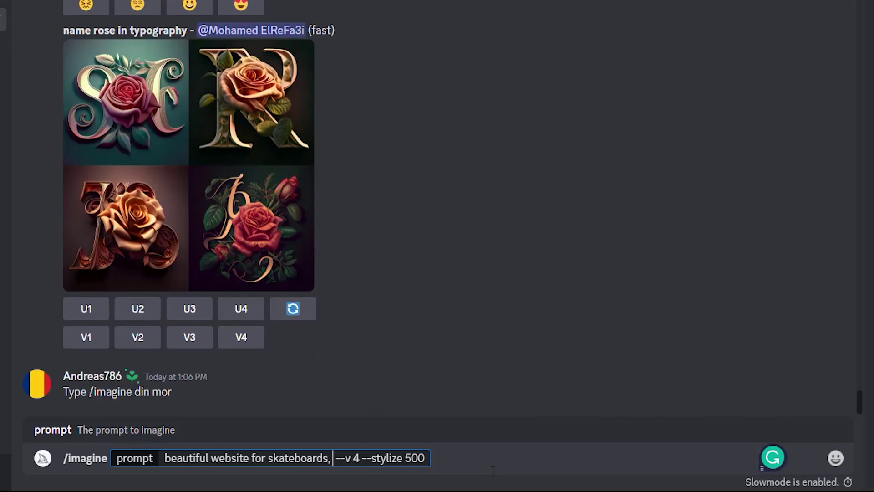
text(ux )
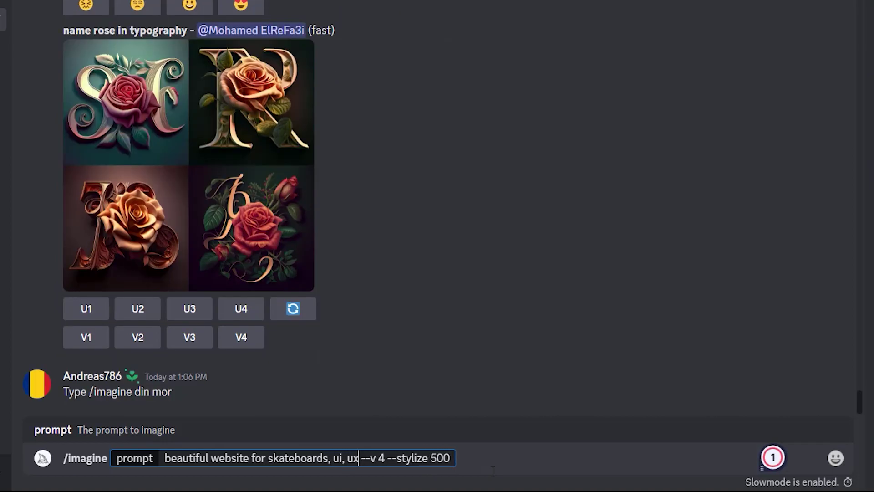
text(, ui)
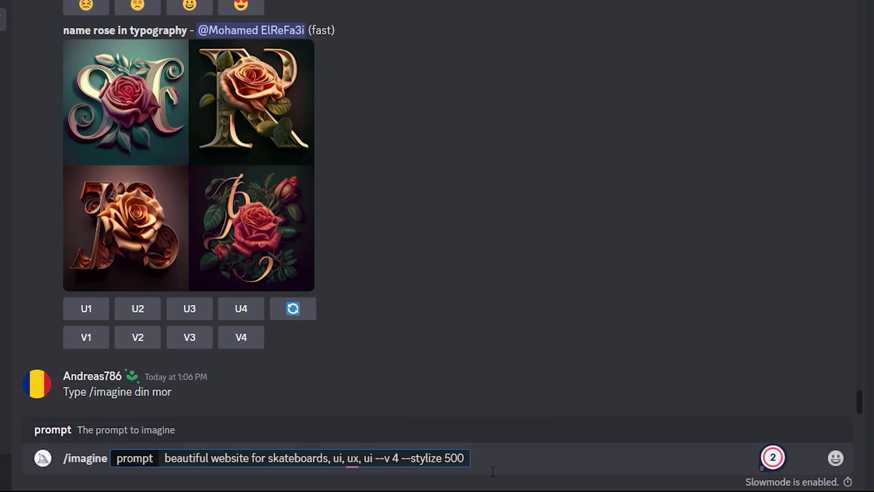
text(/ux)
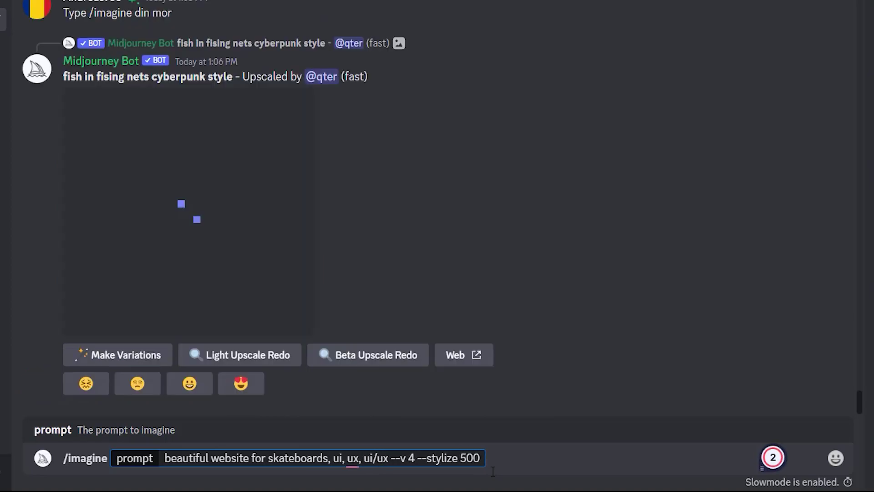
text(, website)
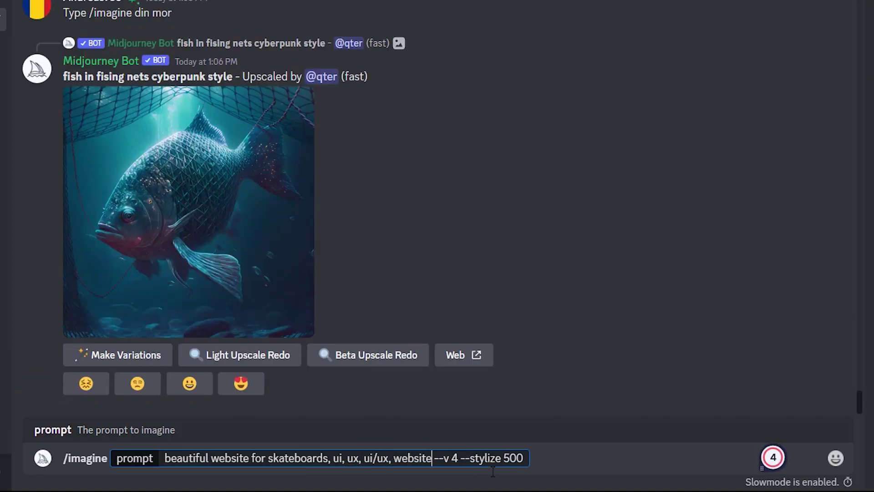
click(571, 445)
key(Return)
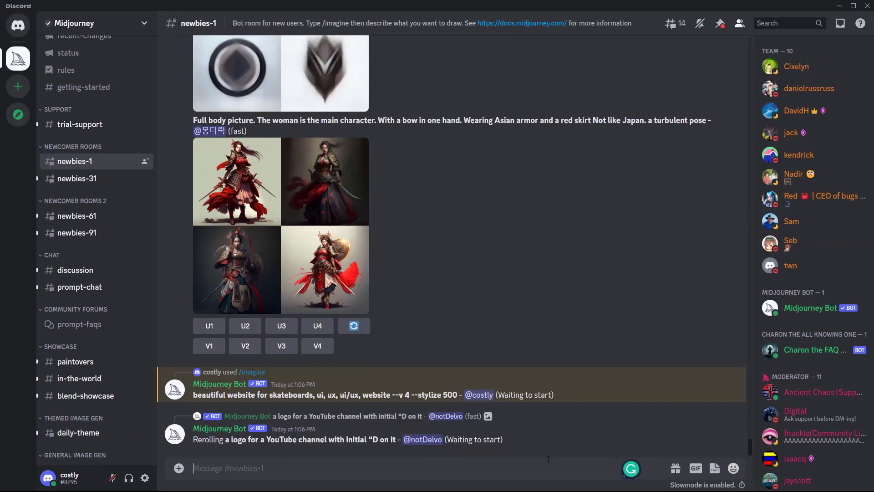
- Preview the four ui/ux skateboard designs enlarged and select their prompt text for reuse
click(260, 314)
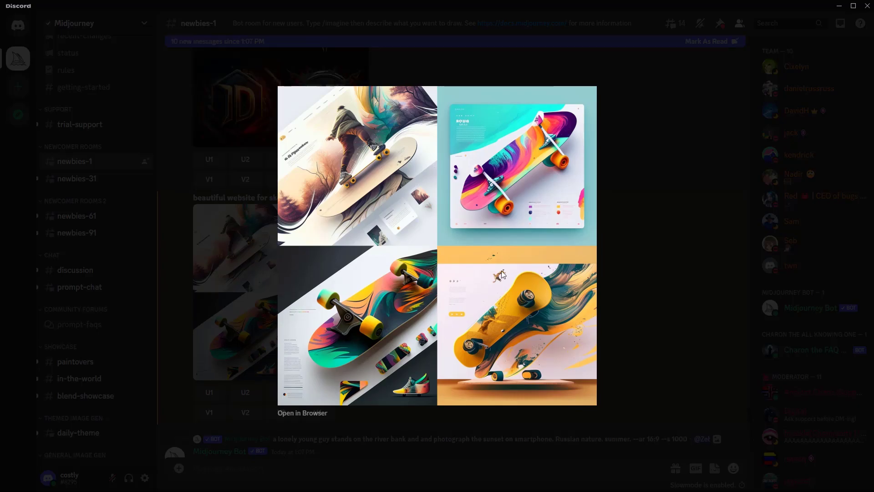
click(690, 232)
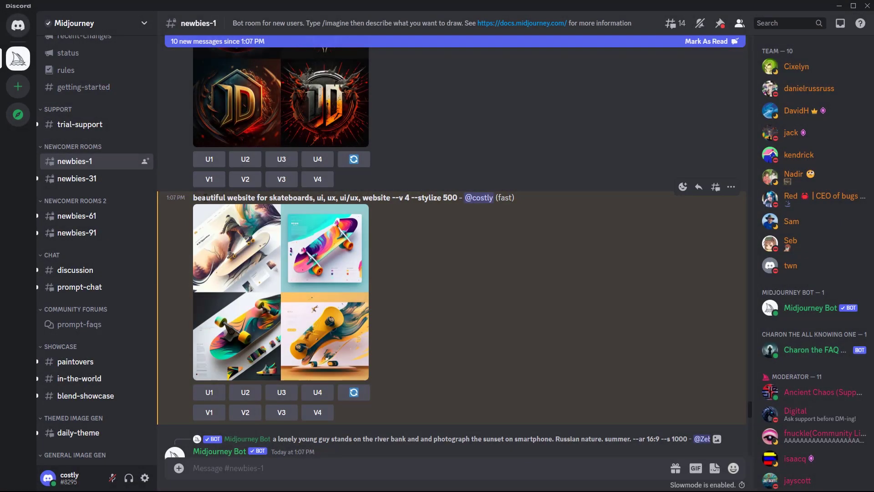
drag(234, 200, 398, 201)
right_click(366, 471)
click(366, 468)
- Start a new /imagine with the pasted skateboard prompt plus ', black, red'
text(/imagine)
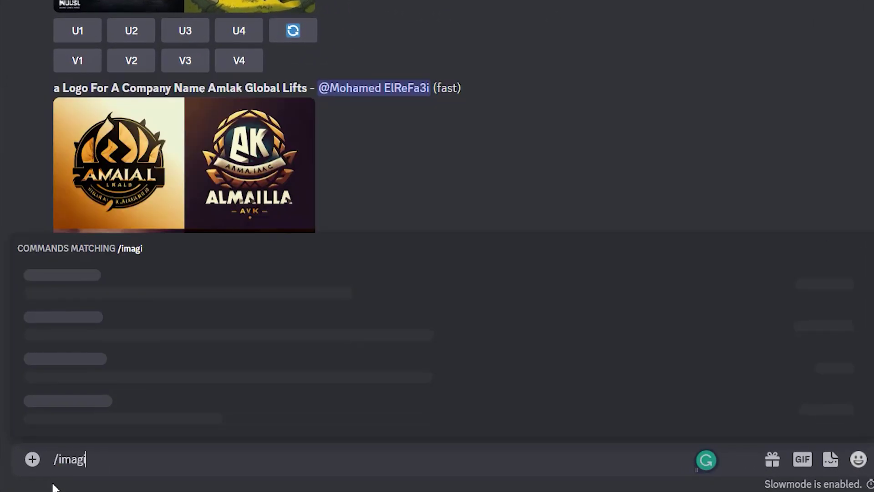
key(Return)
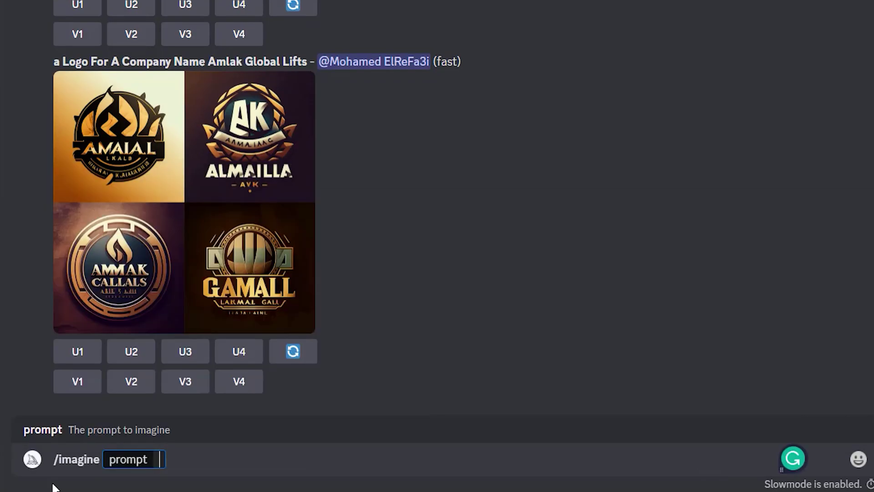
key(ctrl+v)
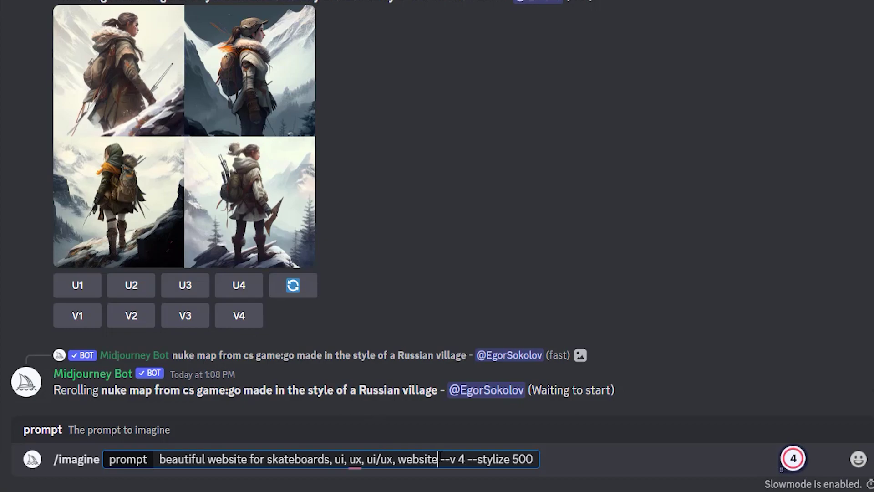
text(, bl)
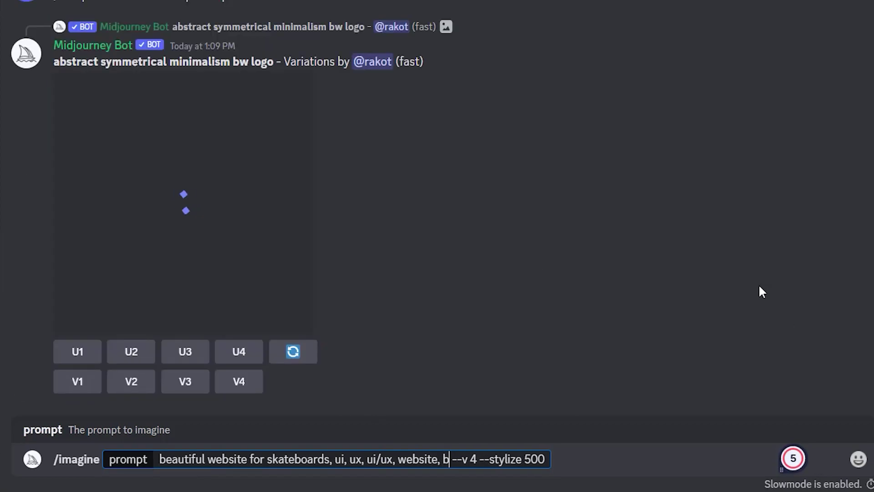
text(ack, re)
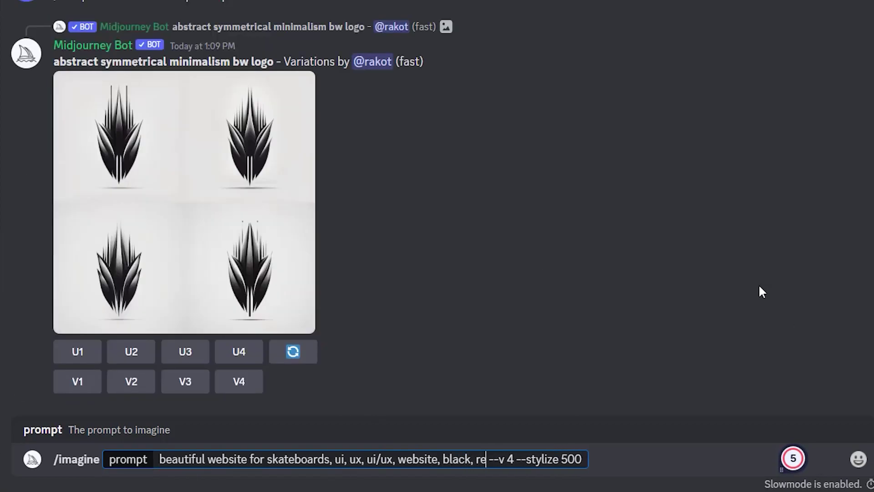
text(d)
- Submit the black, red skateboard prompt and enlarge the four resulting designs
key(Return)
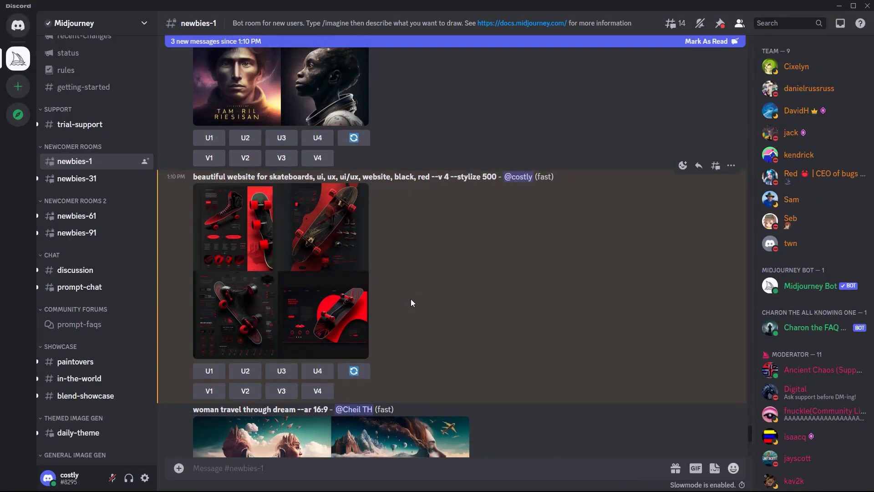
click(281, 273)
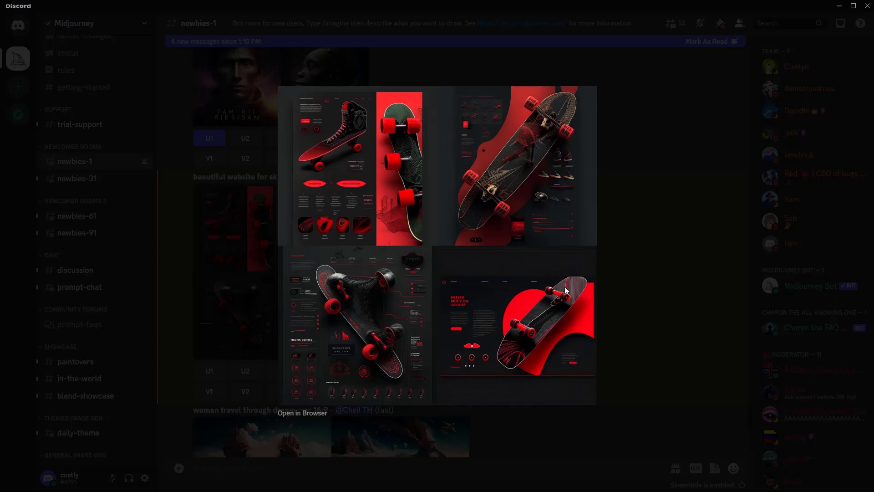
- Create V4 variations of the fourth black-and-red design and preview them enlarged
click(701, 279)
scroll(279, 283, down, 2)
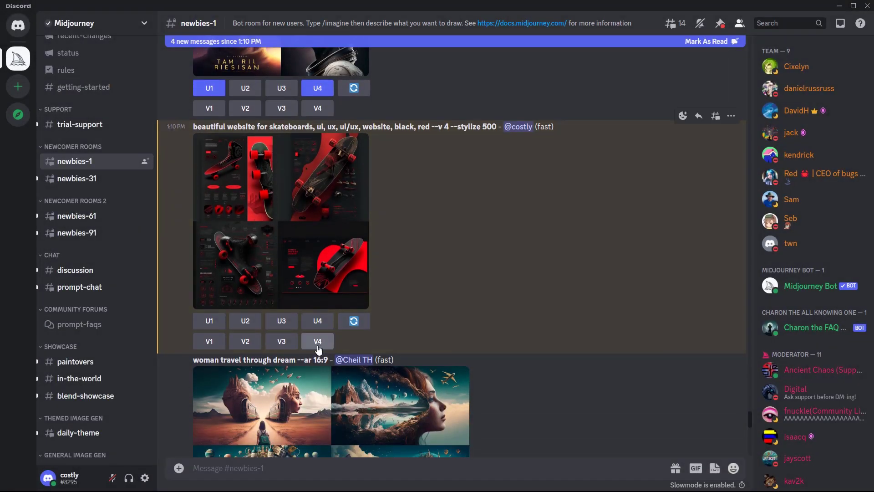
click(318, 342)
scroll(499, 313, down, 5)
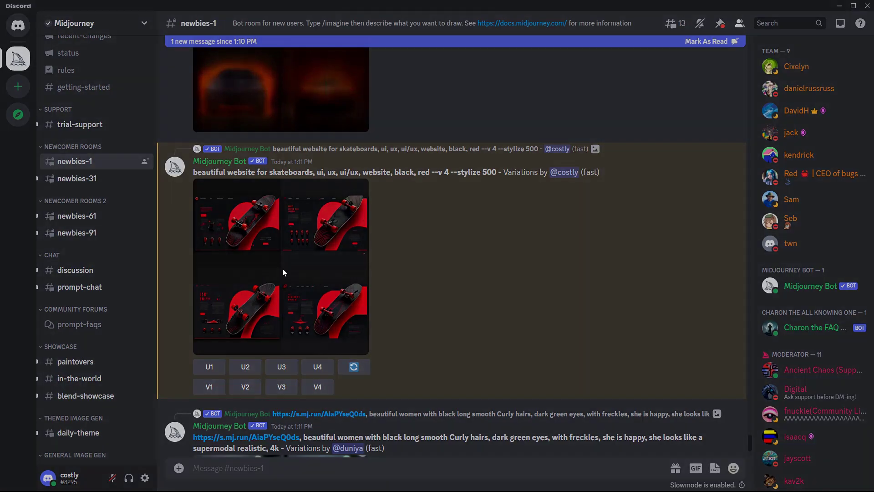
click(283, 272)
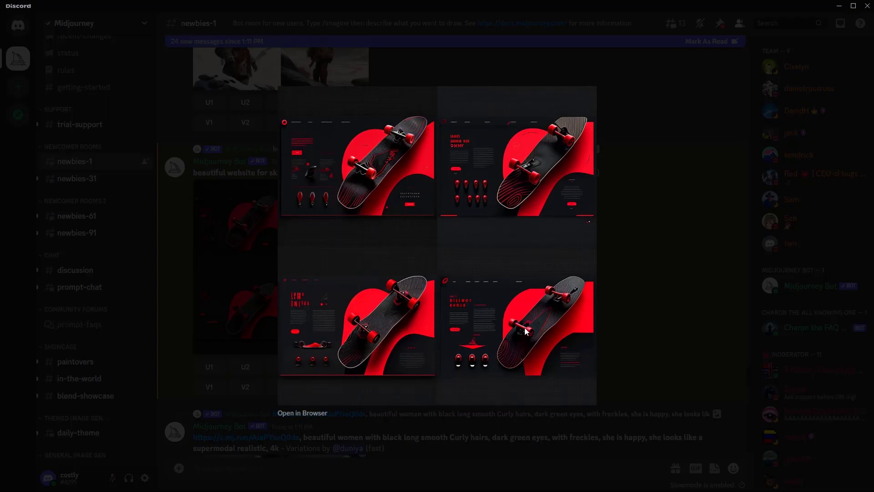
click(654, 277)
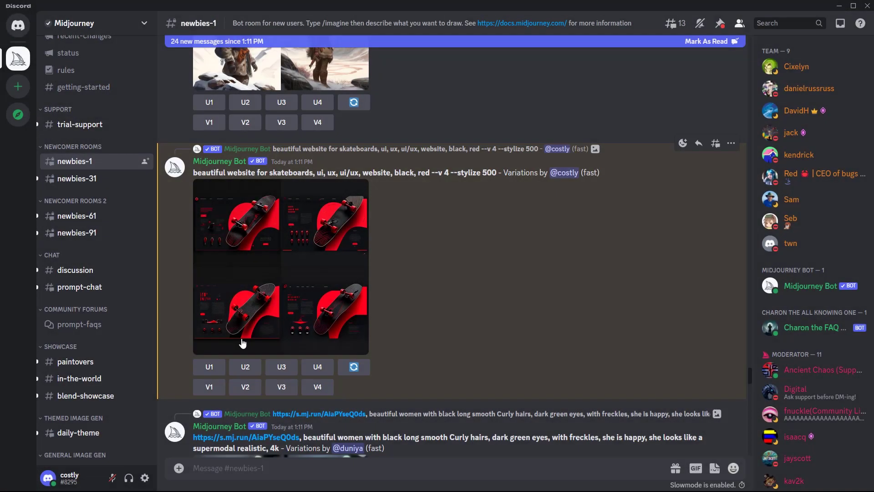
- Upscale the fourth variation (U4) and save the upscaled image to disk
click(317, 368)
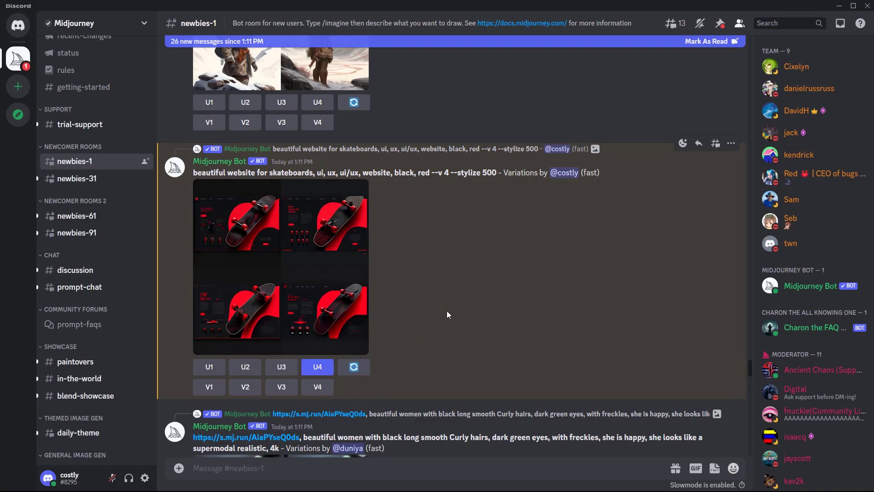
scroll(404, 309, down, 10)
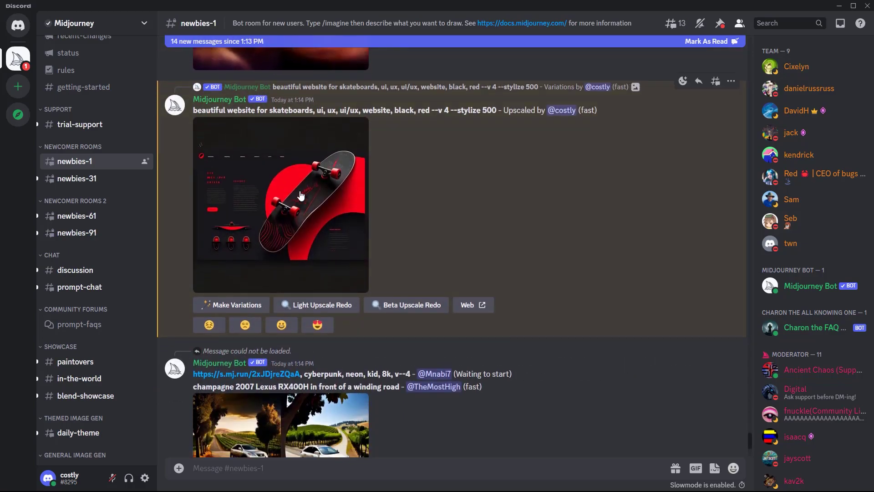
click(299, 196)
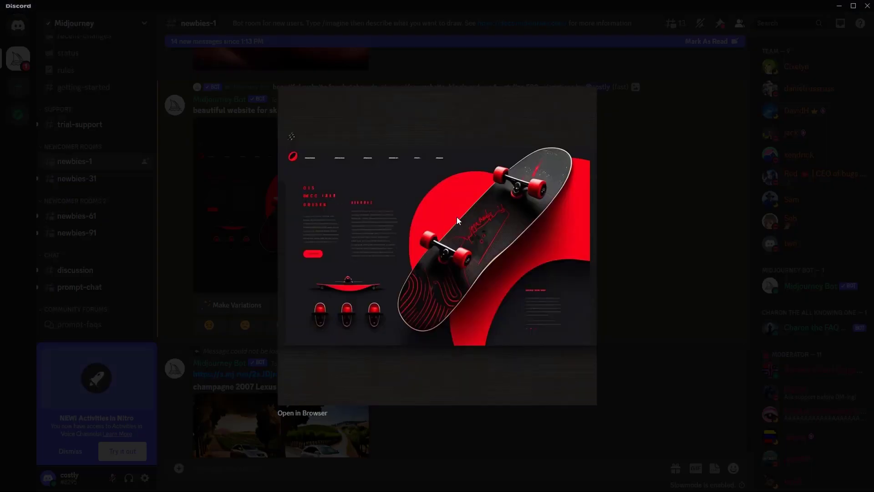
right_click(414, 198)
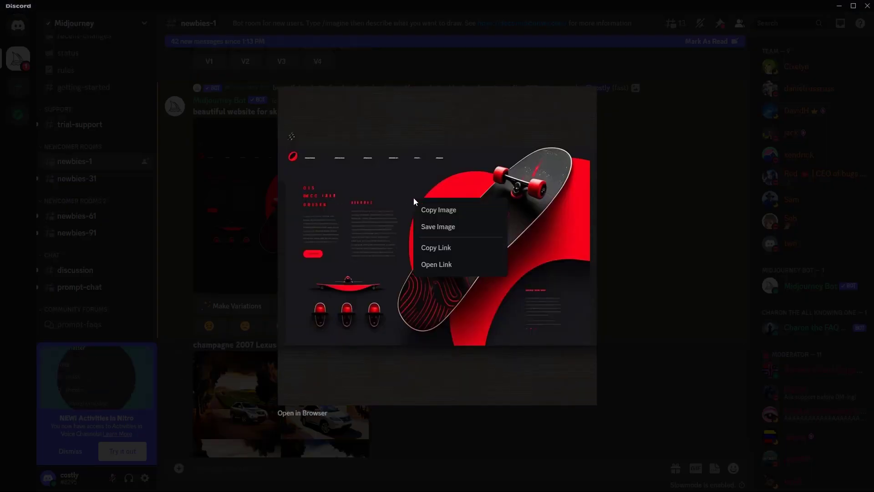
click(430, 226)
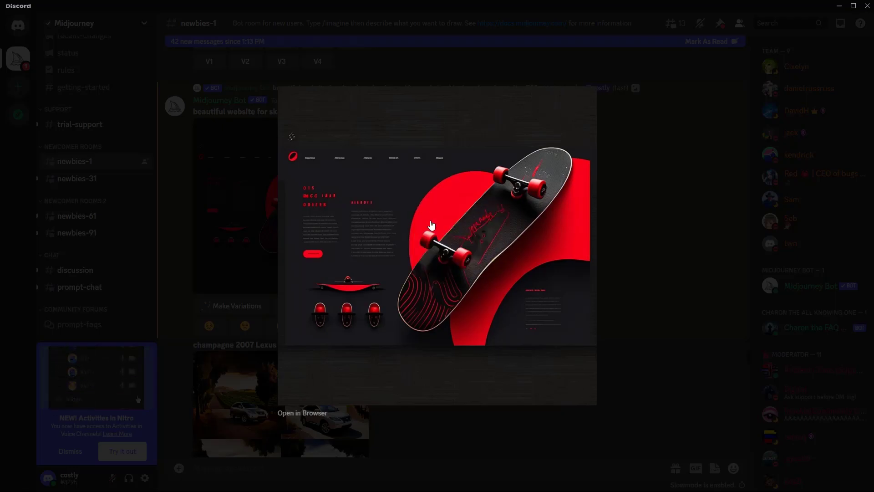
click(337, 233)
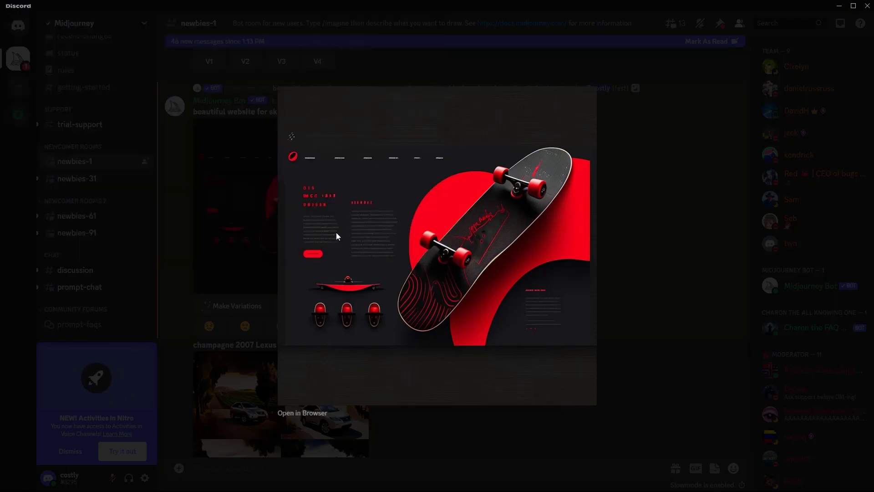
click(234, 228)
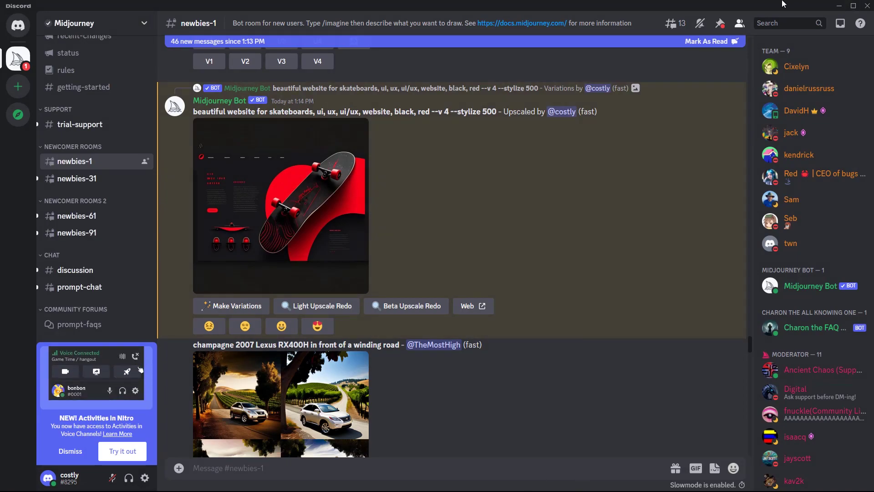
- Ask ChatGPT for a skateboard-selling website outline with hero title, tagline and call to action
key(alt+Tab)
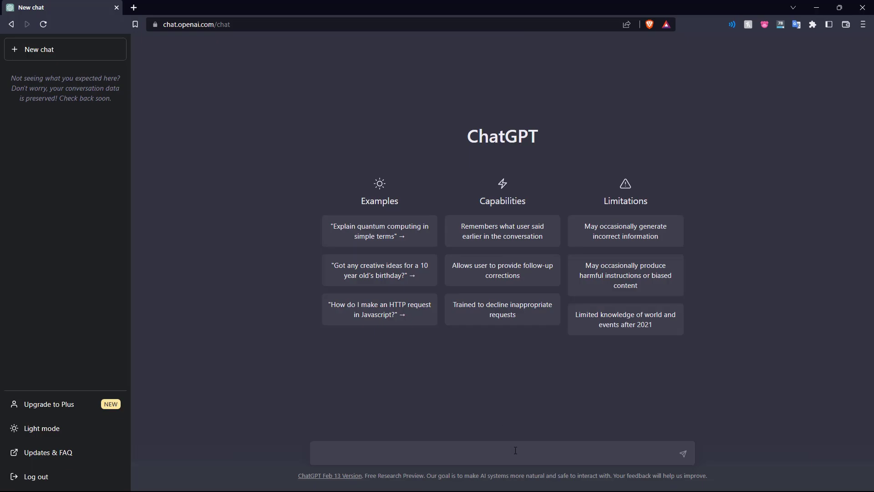
text(give me an outline for a website selling skateboards, )
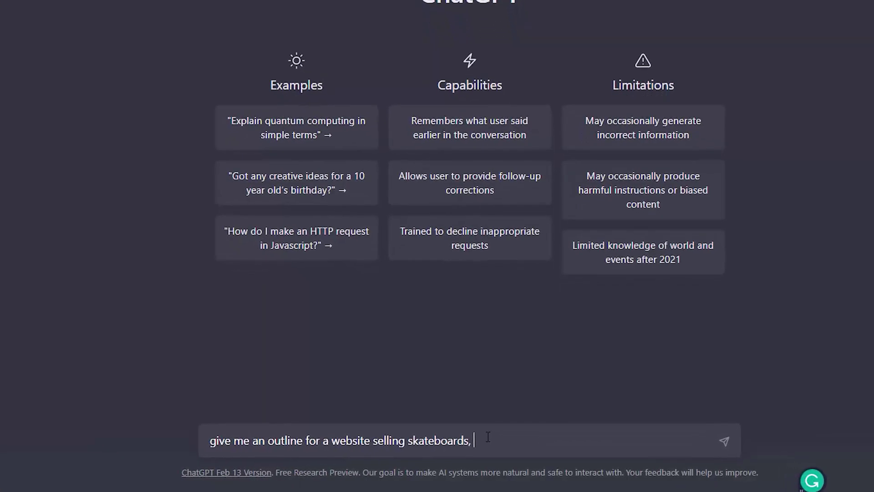
text(including hero title, tagline, calll to action)
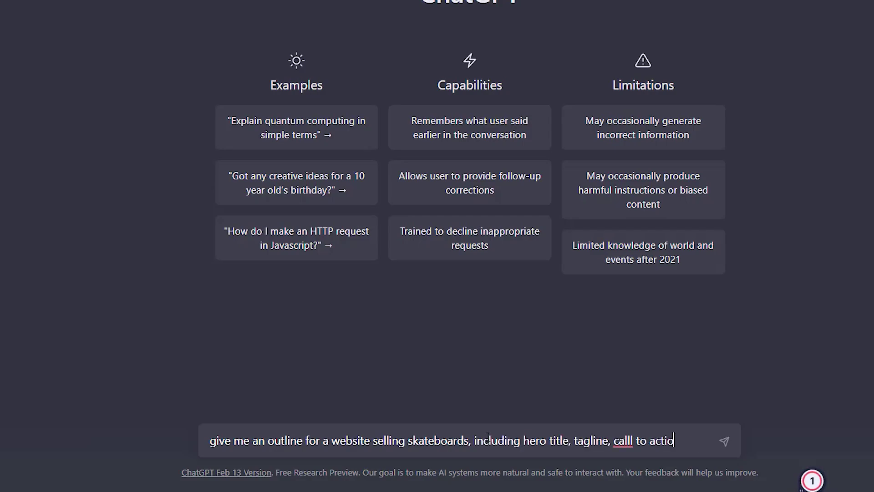
text( and various other necessary elements)
key(Return)
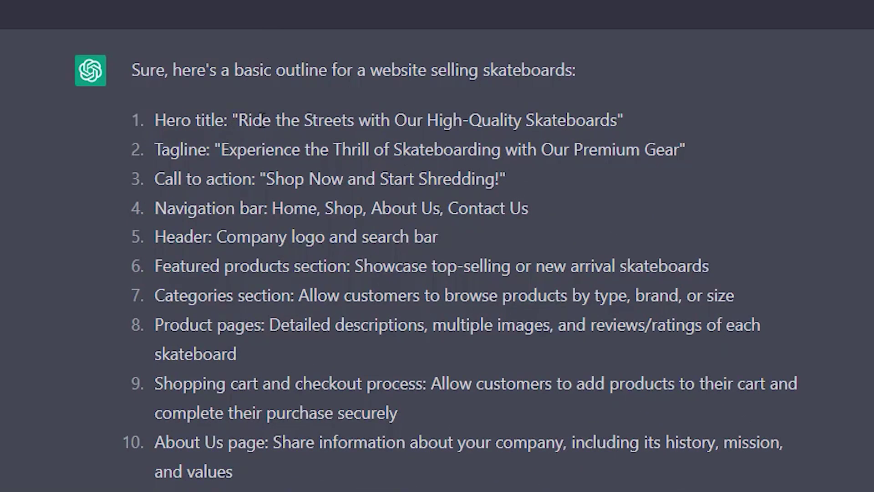
- Select and review the suggested hero title, tagline and outline text
drag(239, 120, 616, 121)
click(235, 146)
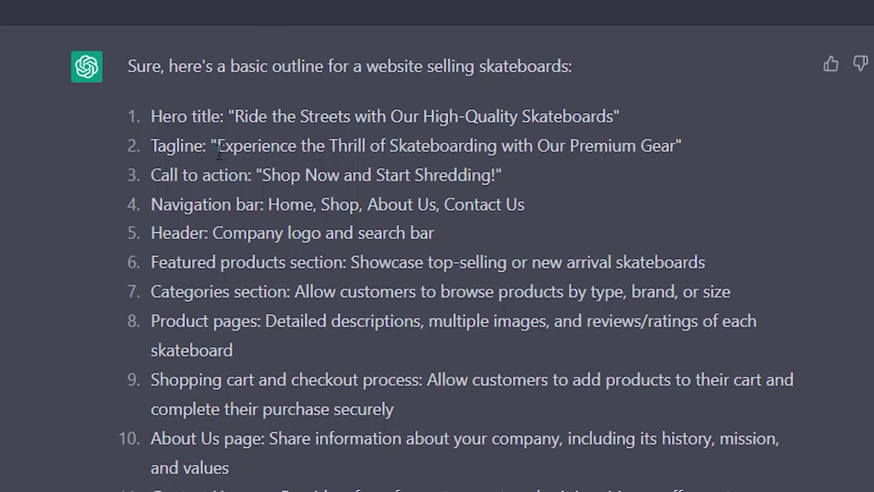
drag(218, 146, 678, 150)
click(271, 183)
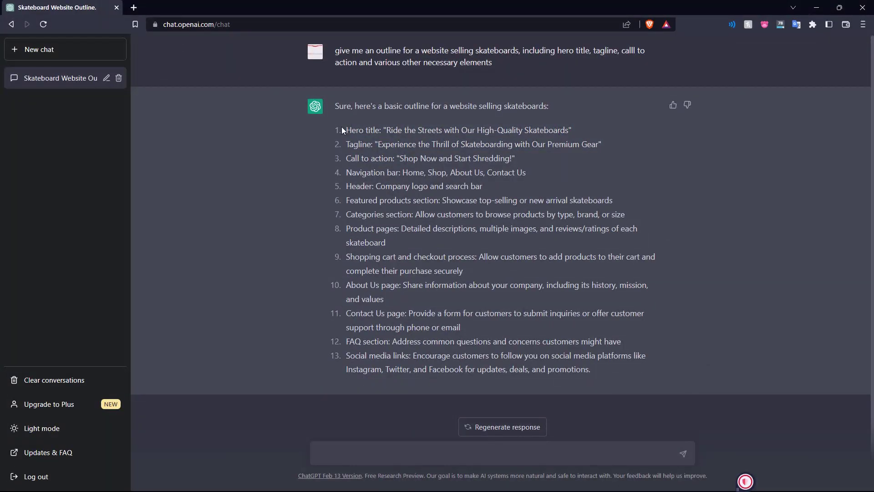
drag(343, 130, 584, 336)
click(584, 336)
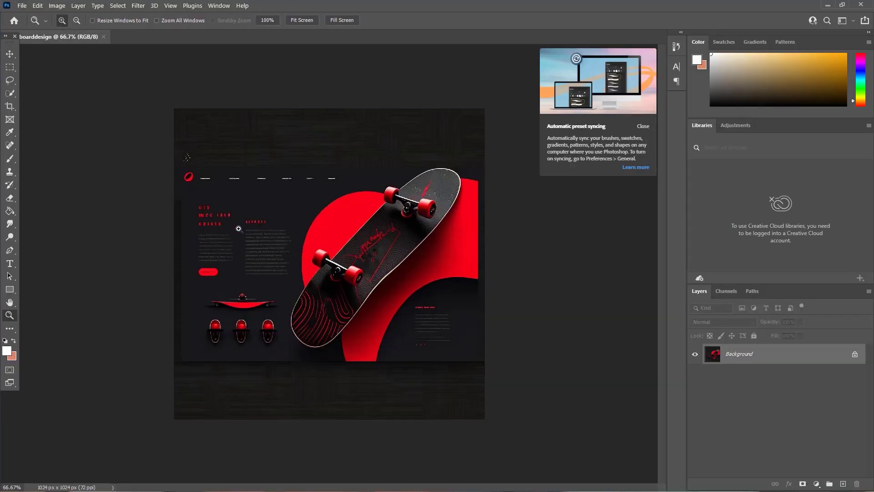
- Zoom to 100% and crop the skateboard design to 970×580
click(239, 228)
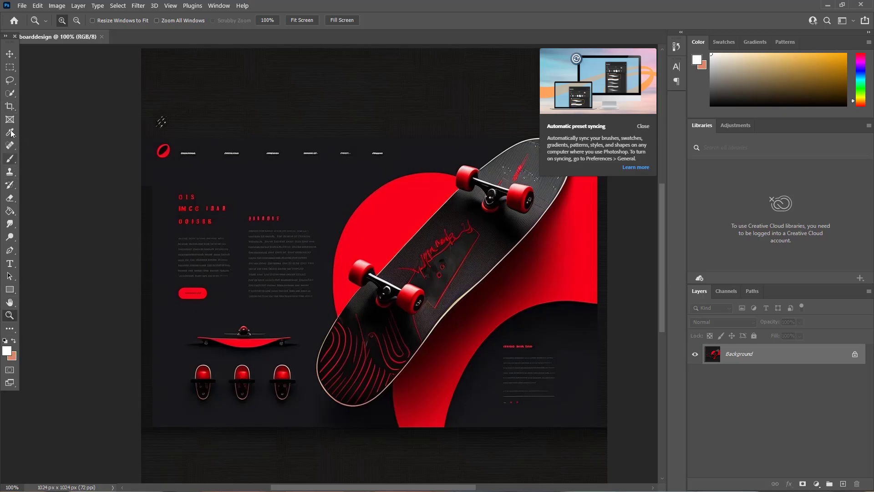
click(10, 106)
scroll(374, 410, down, 2)
drag(373, 457, 373, 369)
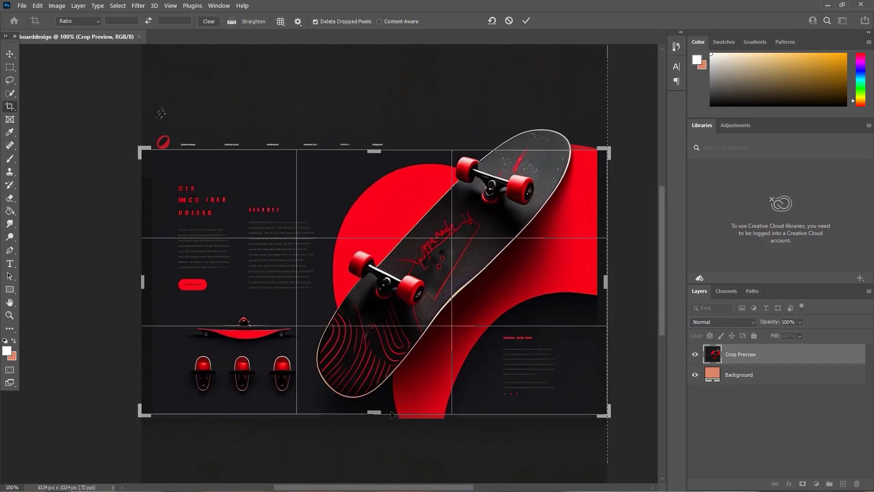
drag(606, 273, 596, 273)
click(527, 21)
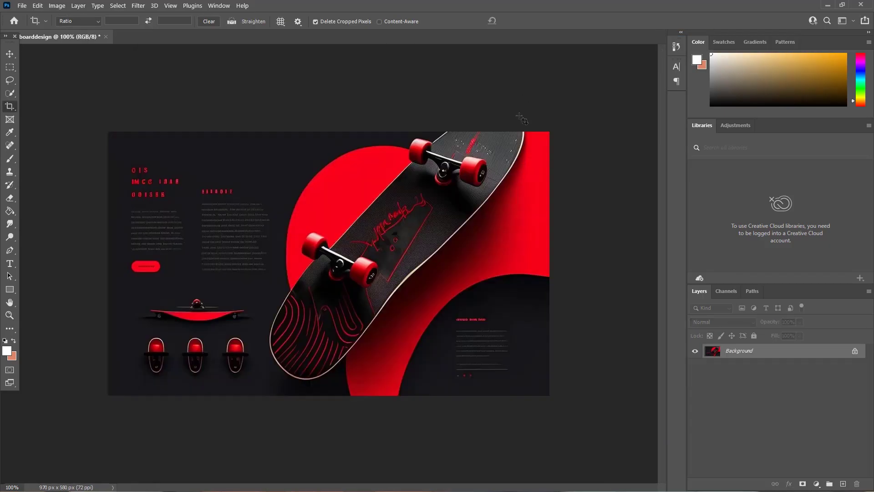
- Duplicate the Background layer into a Background copy and deselect it
click(9, 315)
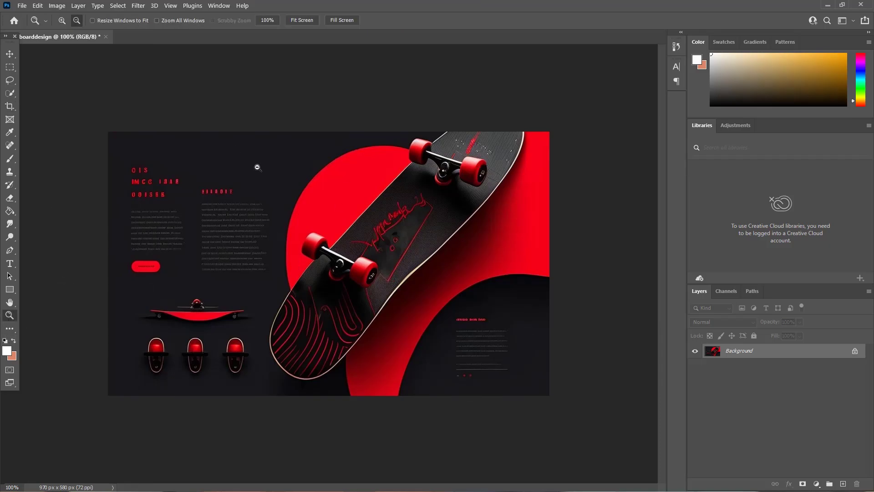
click(9, 54)
key(ctrl+j)
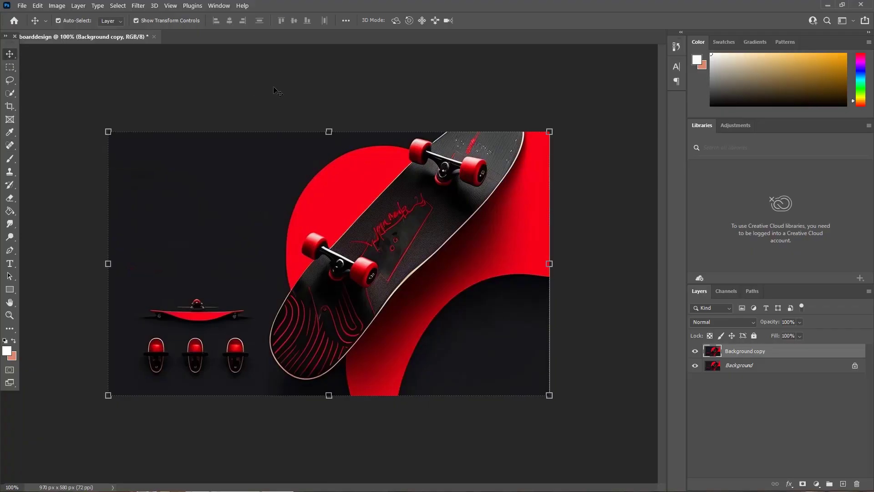
click(273, 86)
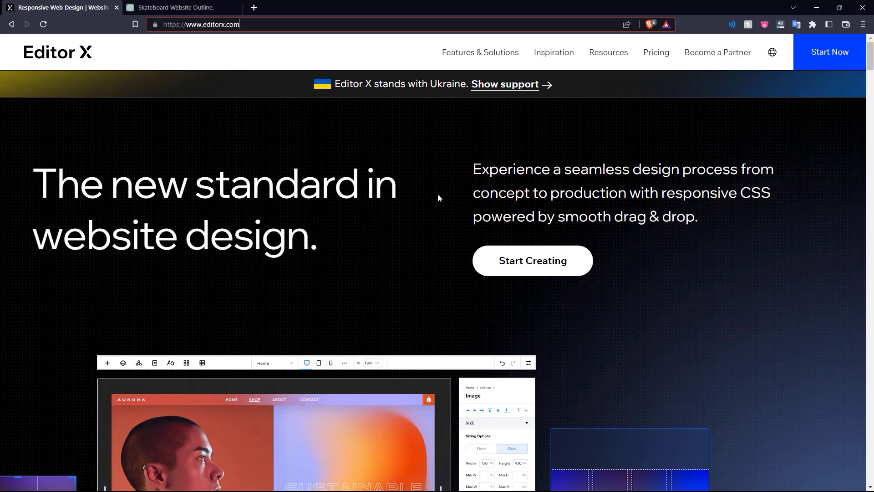
- Scroll the Editor X page and start signing up to create a blank site
scroll(432, 195, down, 5)
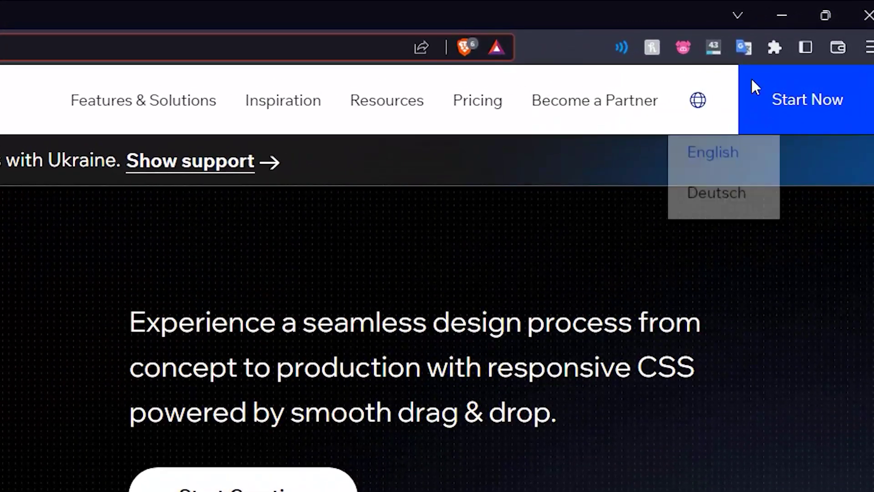
click(792, 97)
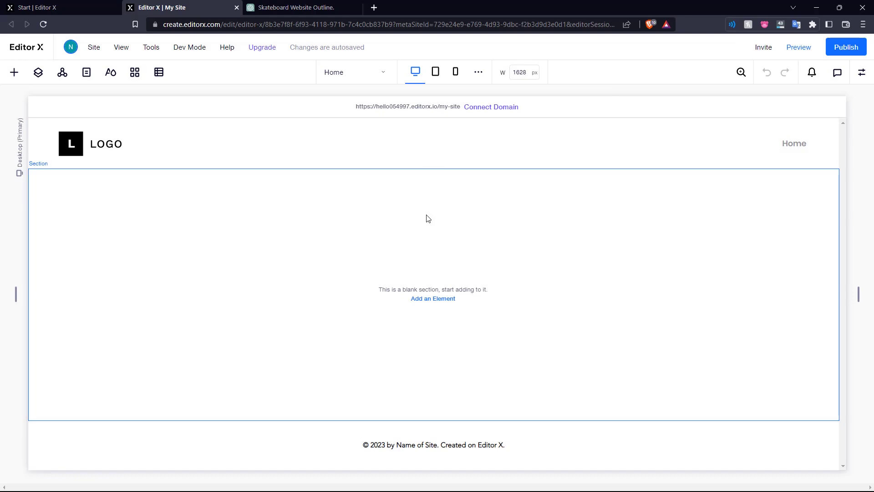
- Add an image to the blank section and replace it with the uploaded skateboarddesign.jpg
click(427, 219)
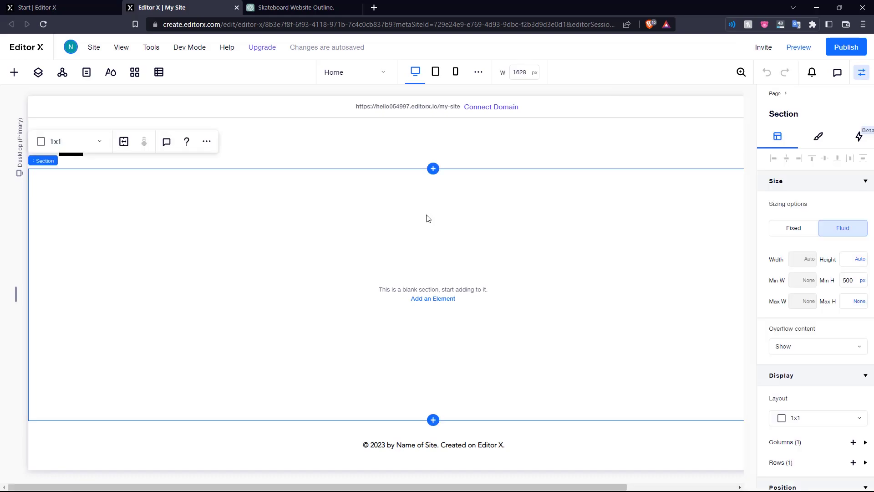
click(435, 299)
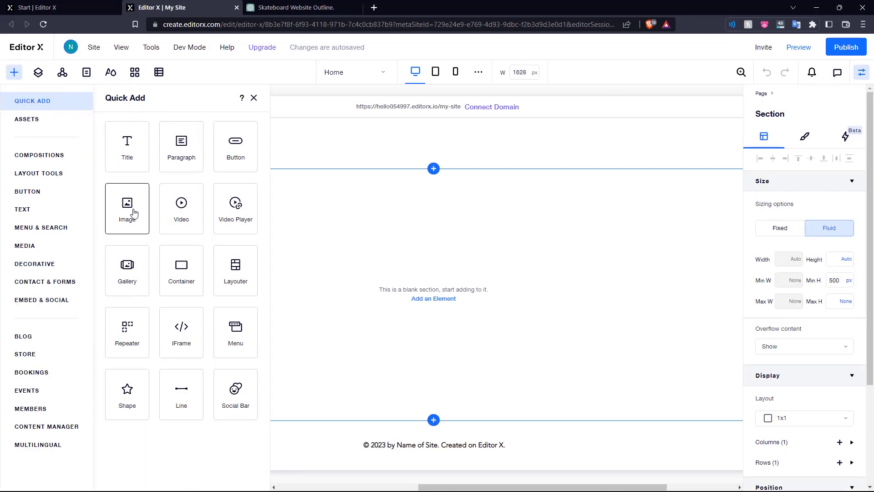
click(127, 207)
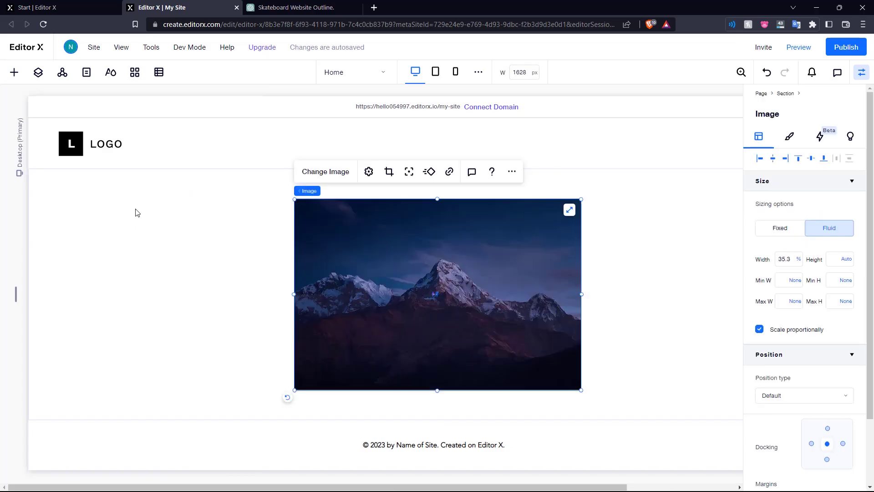
click(334, 177)
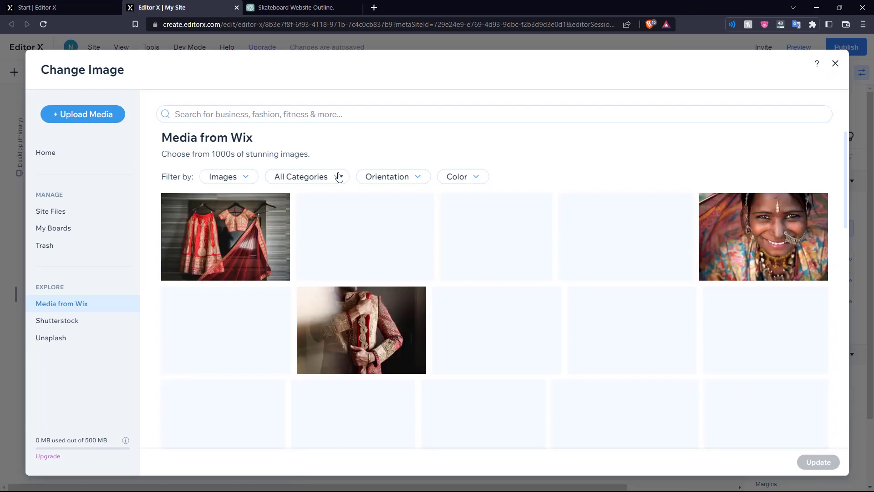
click(96, 123)
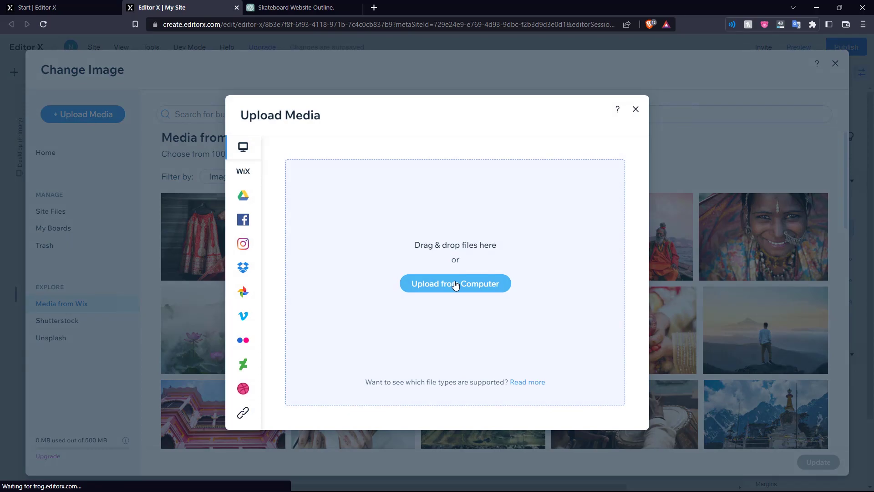
click(456, 284)
double_click(361, 214)
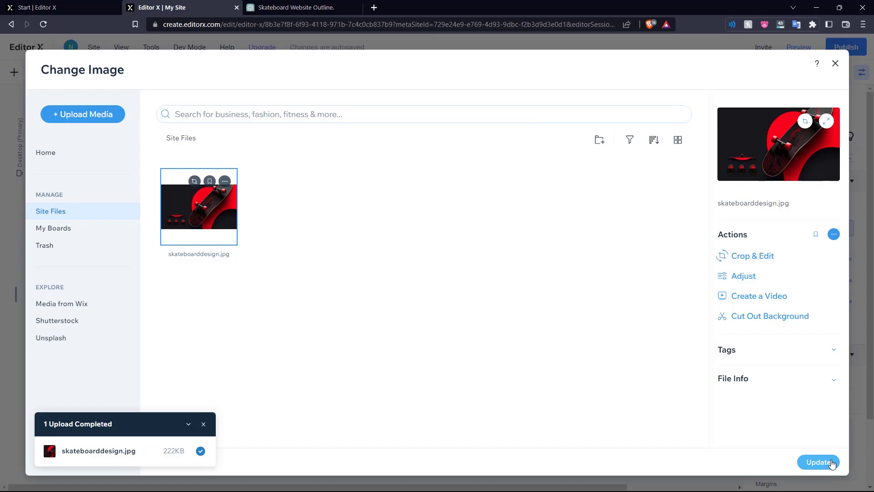
click(818, 462)
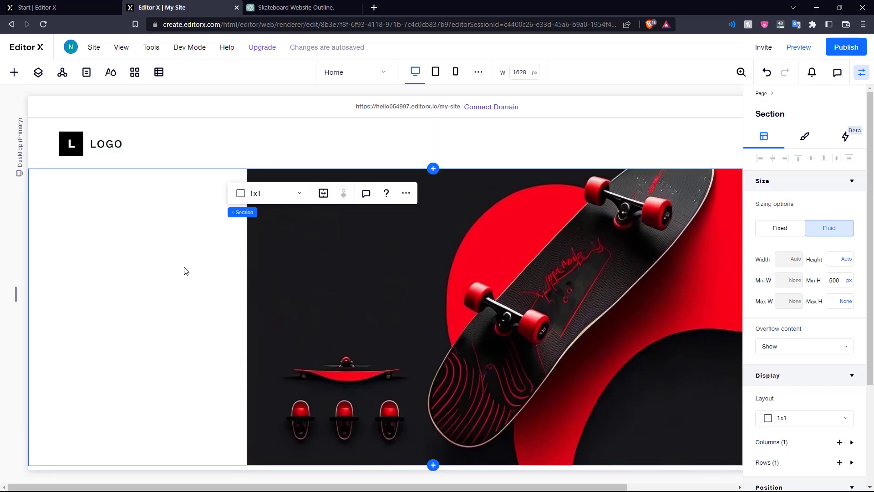
- Undo the last change and reselect the hero section's background fill settings
key(ctrl+z)
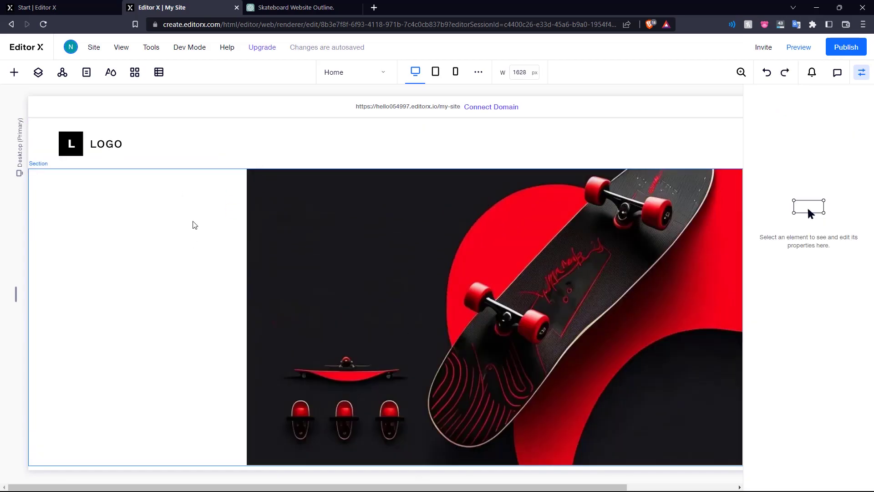
click(195, 225)
click(803, 136)
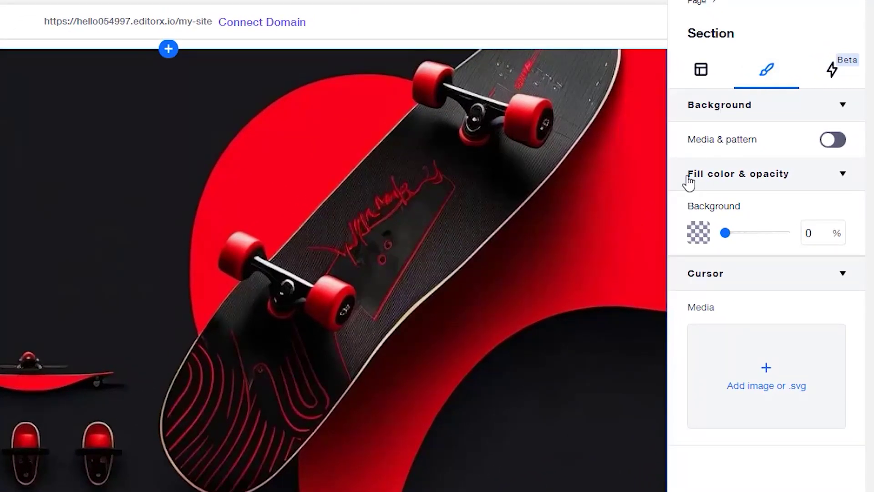
- Fill the section background with custom colour #1E1B1B, then check the header's fill
click(698, 233)
click(701, 366)
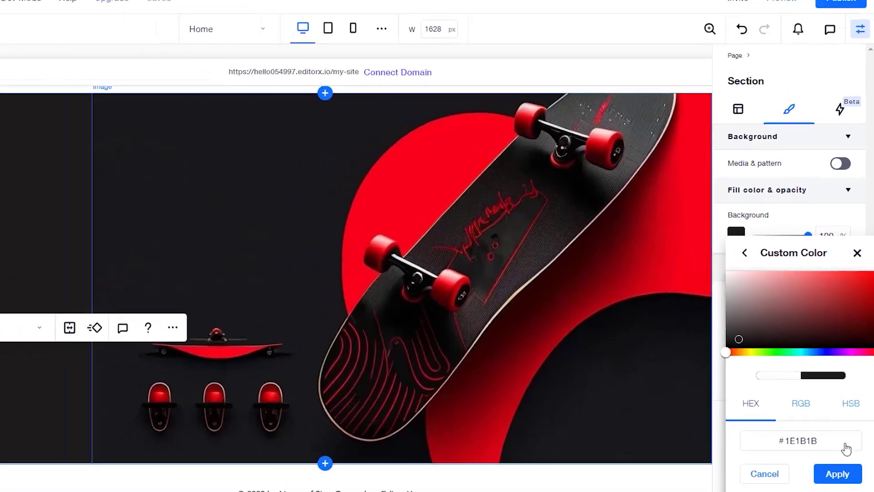
click(836, 472)
click(344, 180)
click(288, 101)
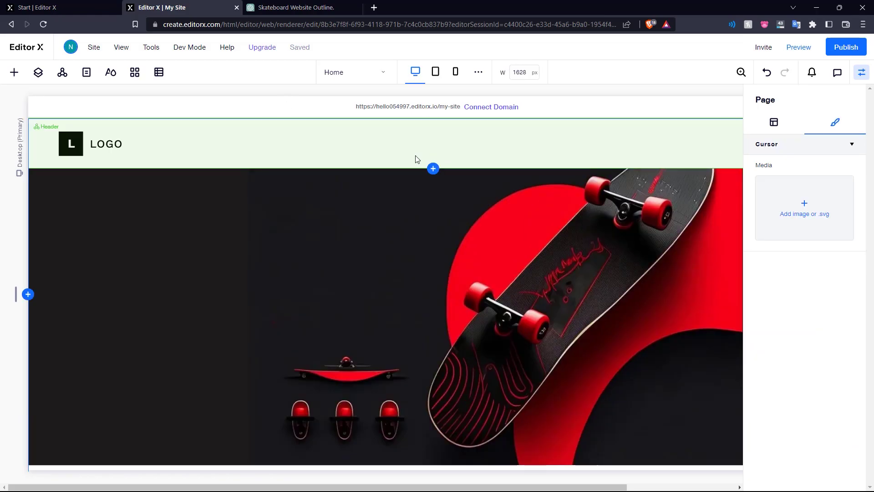
click(390, 157)
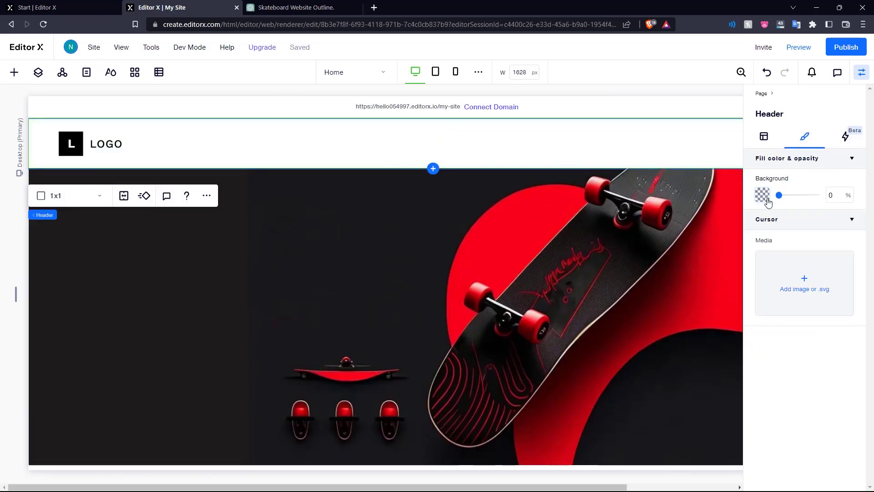
click(170, 169)
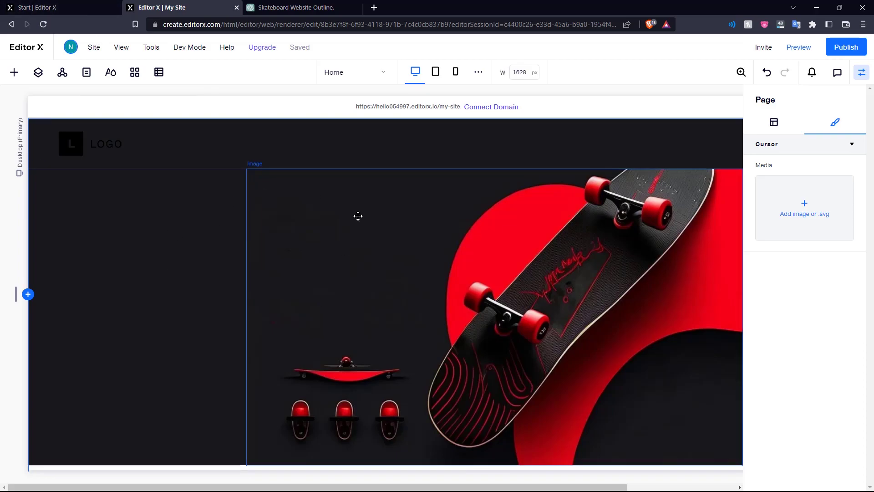
- Add a title to the hero and replace its placeholder with the ChatGPT title 'Ride the Streets'
click(16, 75)
drag(128, 152, 127, 157)
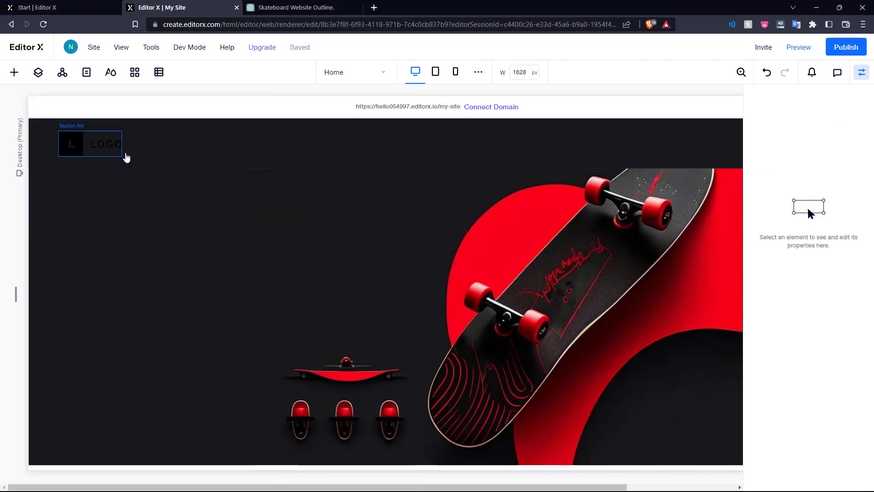
double_click(337, 285)
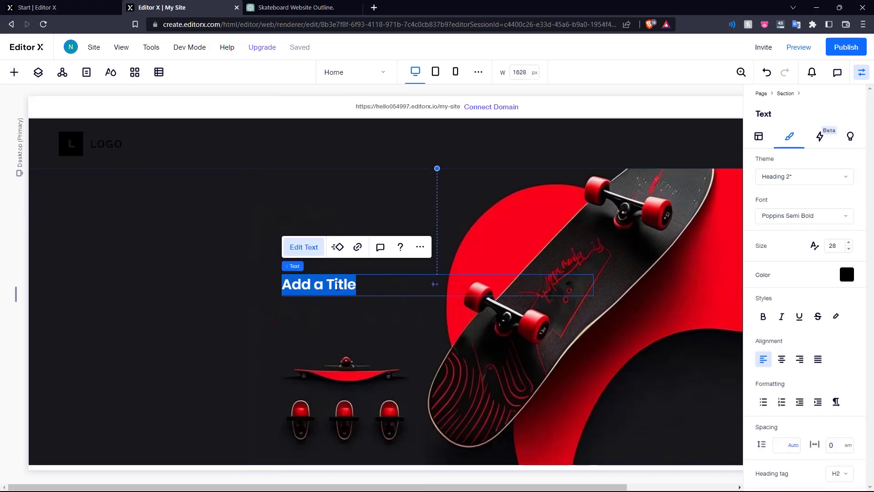
key(ctrl+1)
key(ctrl+3)
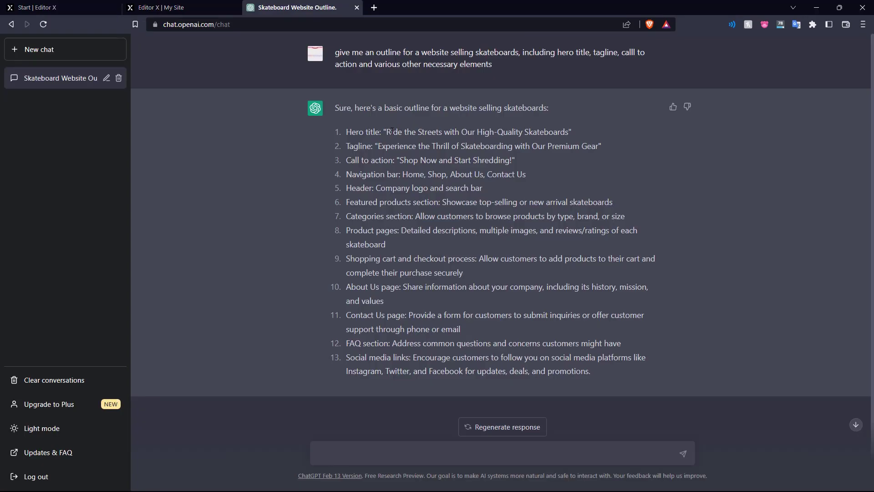
drag(390, 132, 569, 129)
key(ctrl+c)
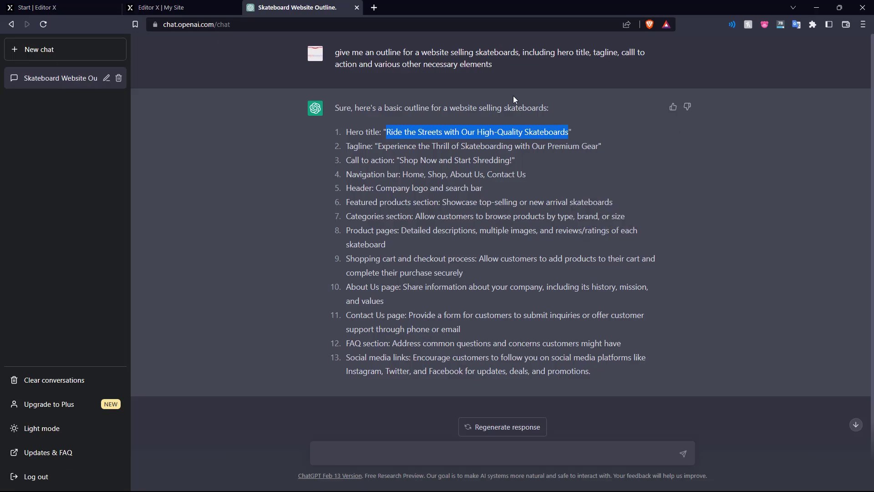
click(163, 7)
right_click(345, 285)
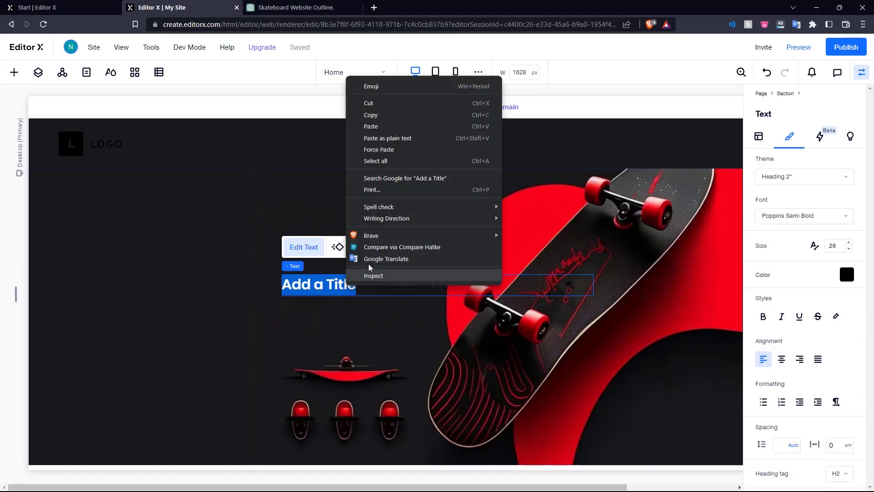
click(386, 123)
- Color the heading a custom red, keep its uppercase font, and move it top-left
click(846, 274)
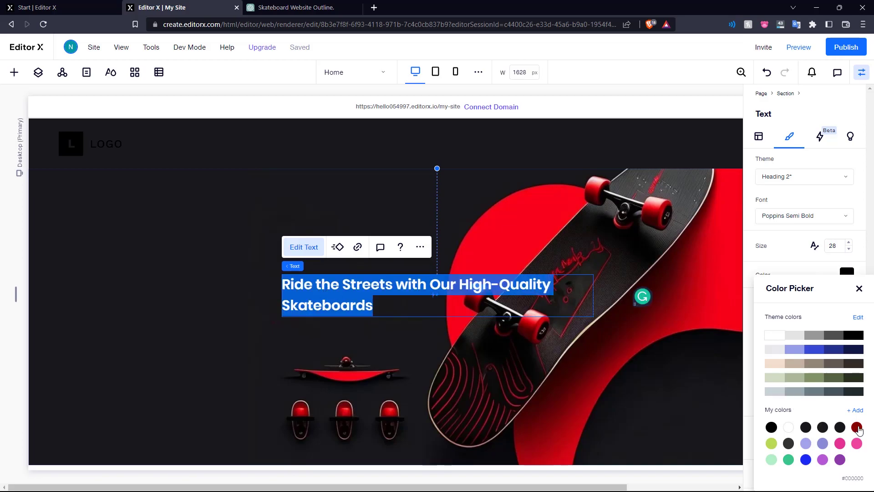
click(856, 410)
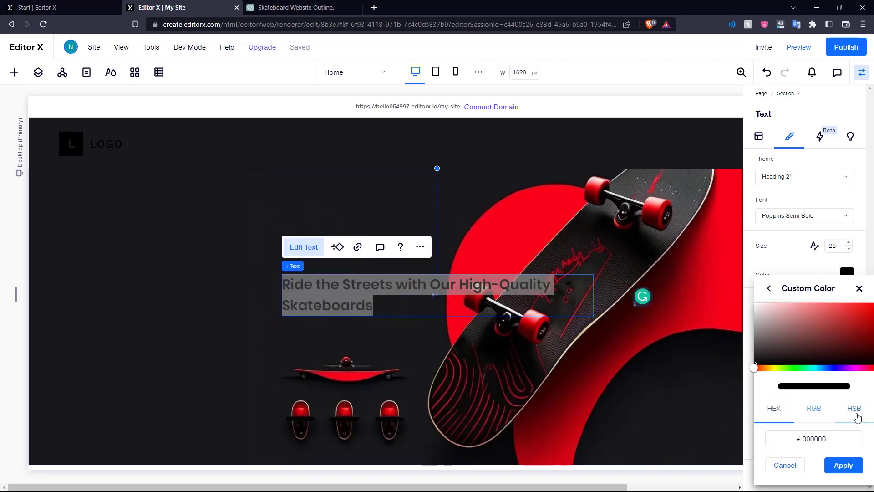
drag(791, 304, 839, 303)
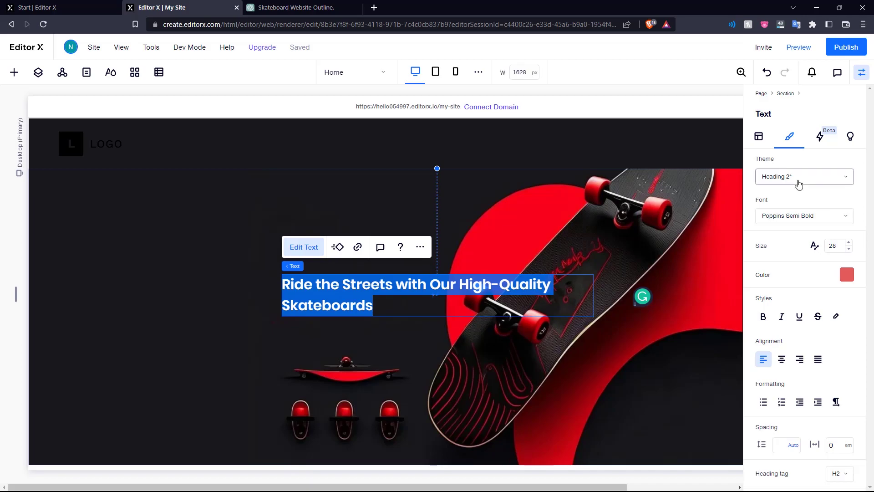
click(804, 217)
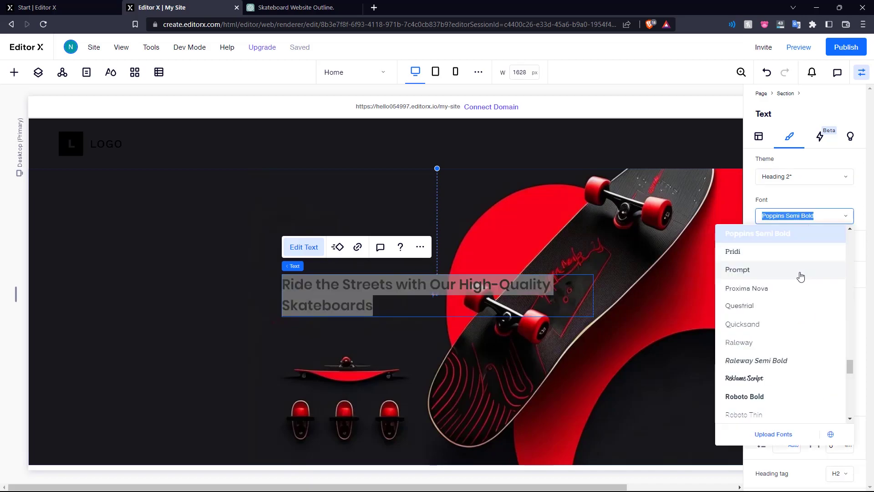
key(ctrl+z)
click(362, 277)
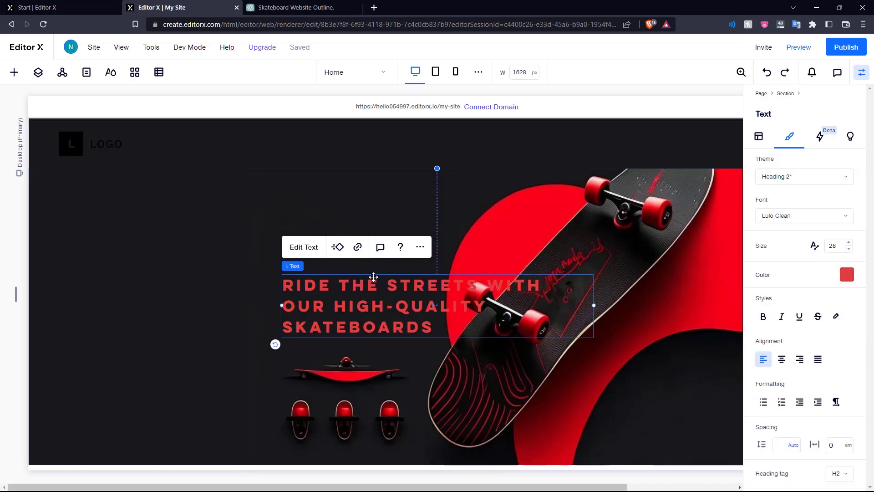
drag(362, 278, 142, 185)
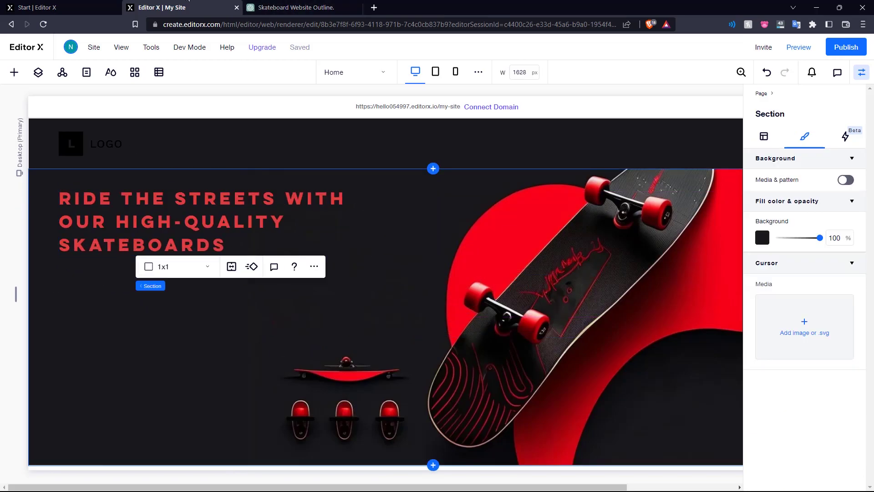
- Copy the tagline 'Experience the Thrill of Skateboarding' from ChatGPT and paste it under the title
click(61, 4)
click(296, 7)
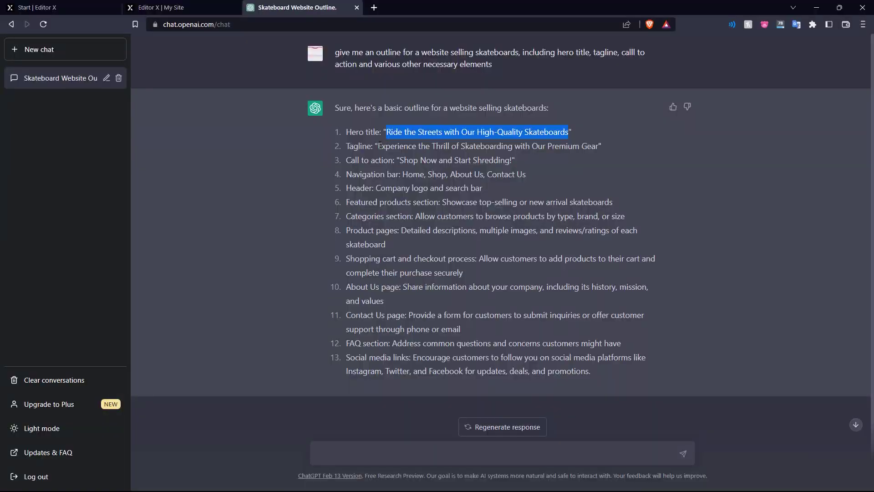
drag(380, 146, 597, 142)
right_click(597, 143)
click(612, 150)
click(159, 8)
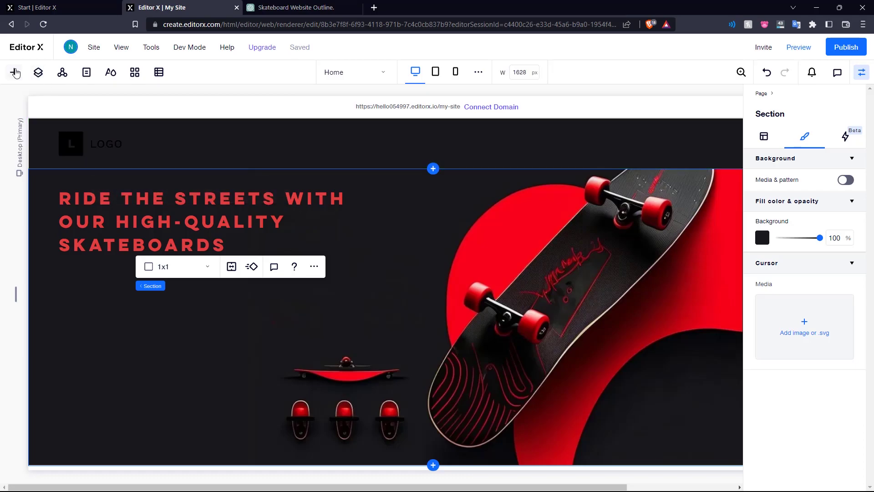
key(ctrl+v)
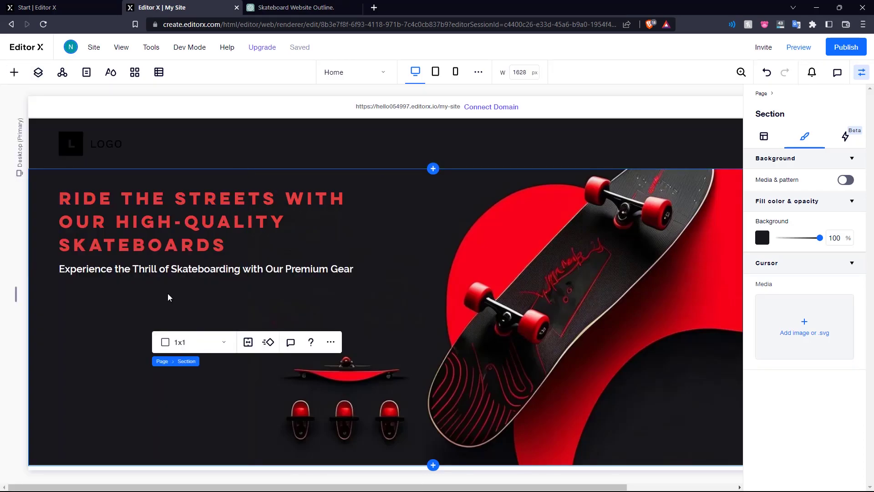
- Add a button below the tagline at the left and give it a red background
click(14, 73)
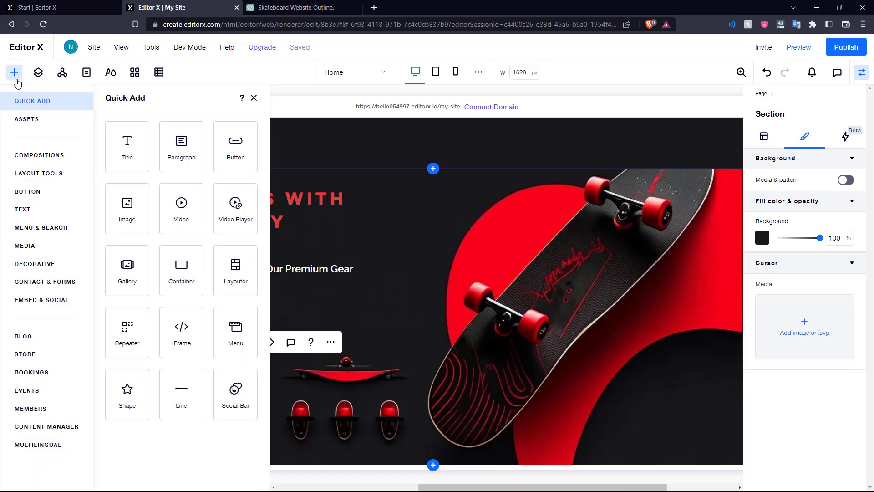
click(223, 151)
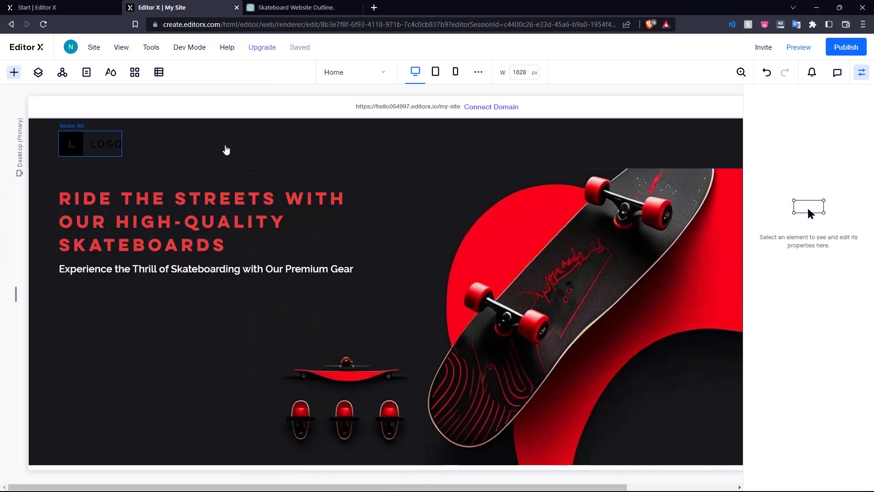
drag(444, 300, 241, 306)
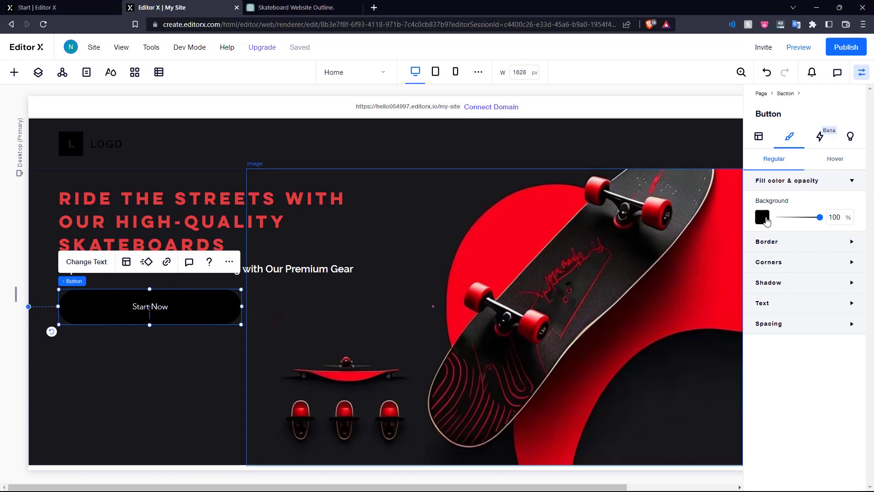
click(764, 218)
click(803, 370)
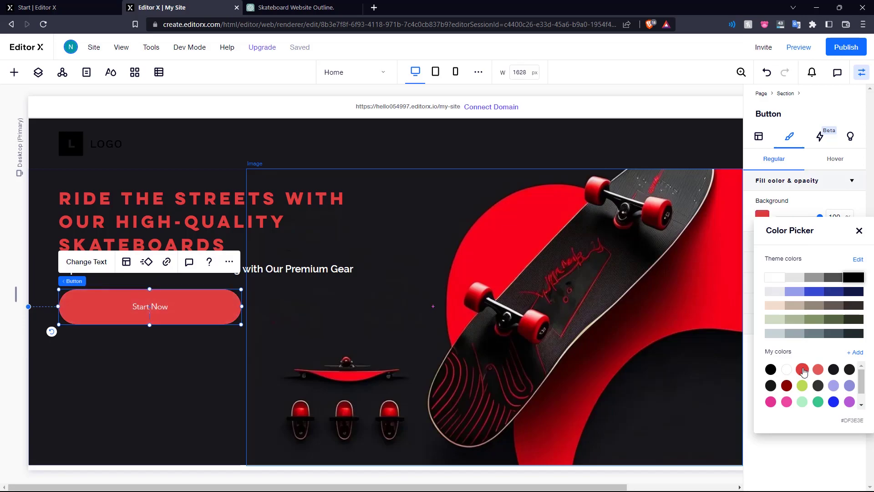
- Set the button label to the ChatGPT text 'Shop Now and Start Shredding!'
click(296, 7)
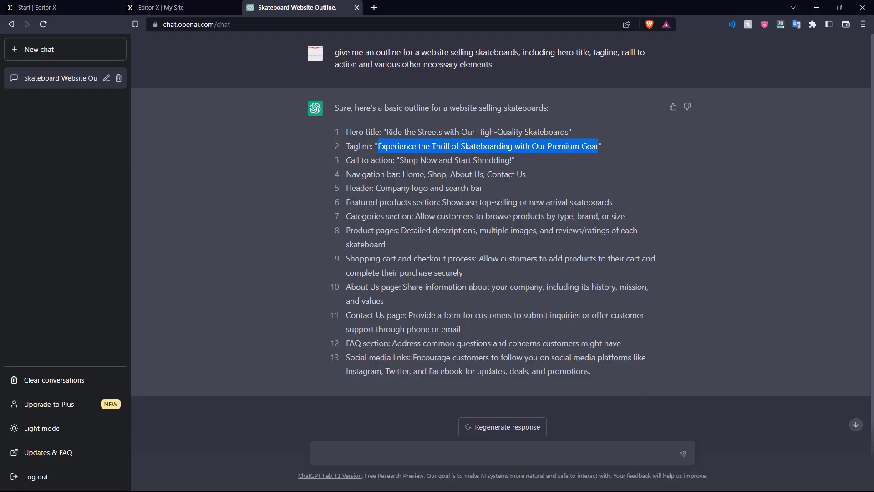
drag(400, 160, 512, 159)
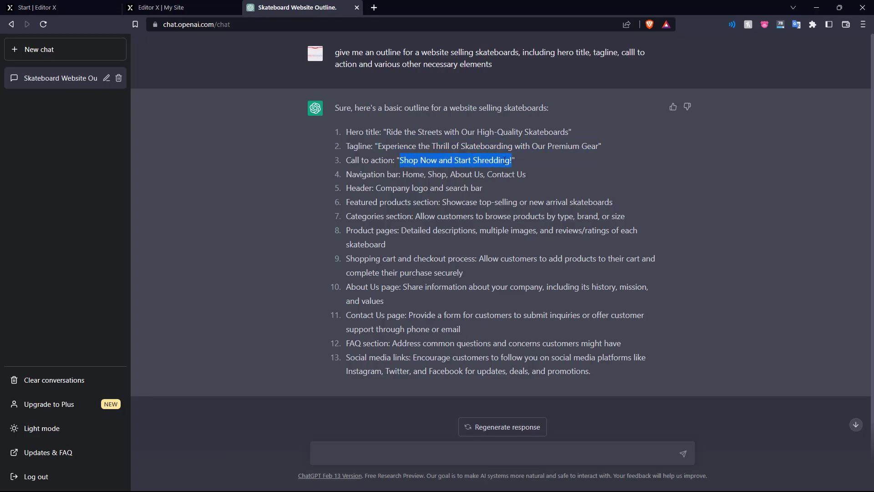
right_click(505, 159)
click(539, 166)
click(173, 7)
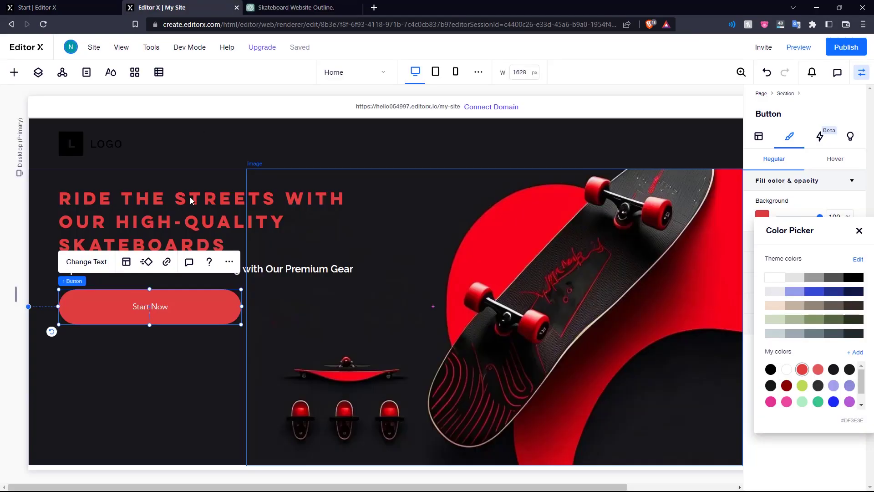
click(158, 308)
click(105, 268)
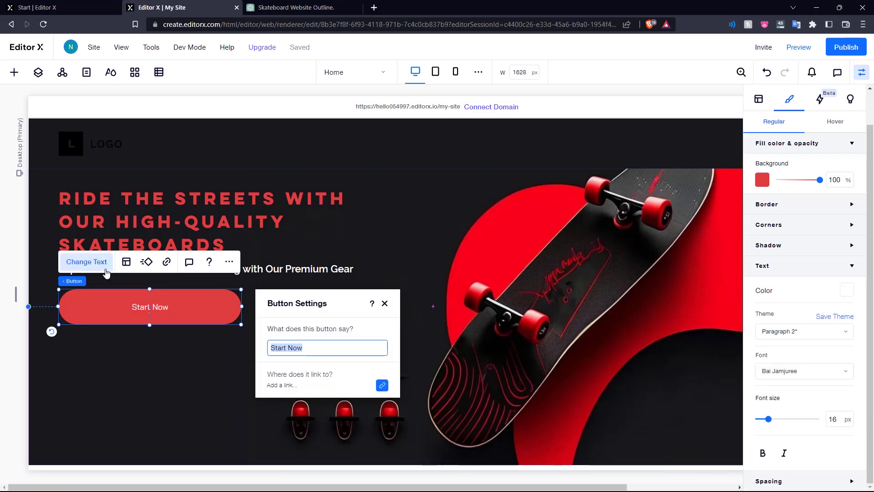
key(ctrl+v)
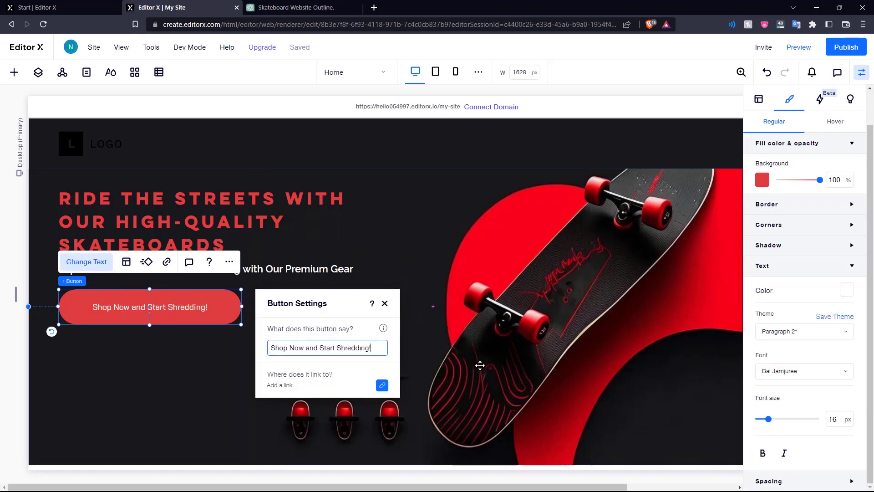
click(384, 303)
- Set the button text font to Questrial
click(804, 370)
click(804, 370)
click(789, 442)
click(328, 247)
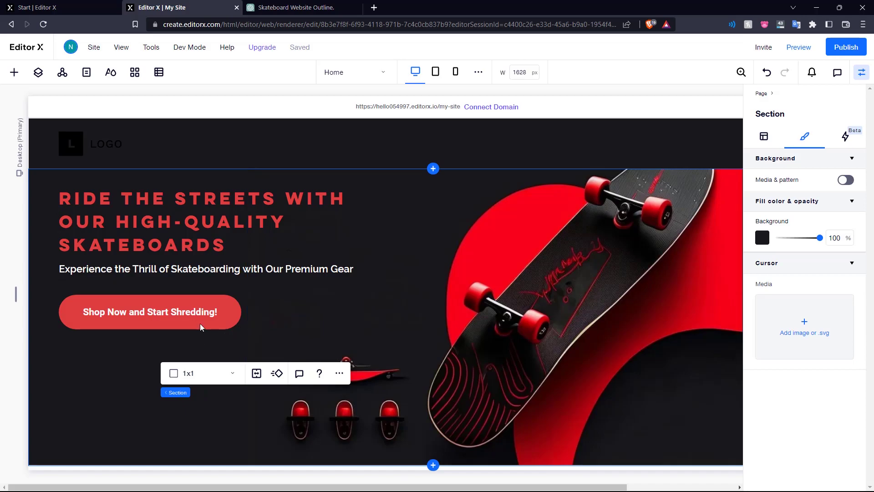
click(535, 117)
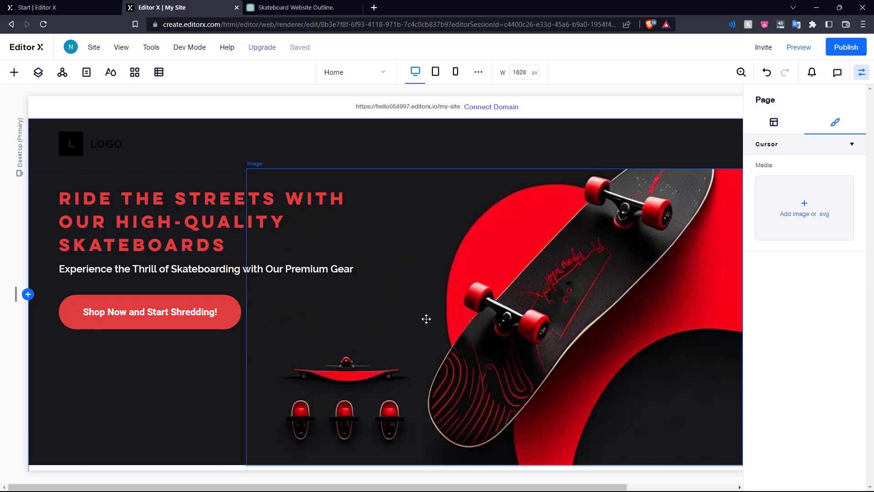
click(293, 7)
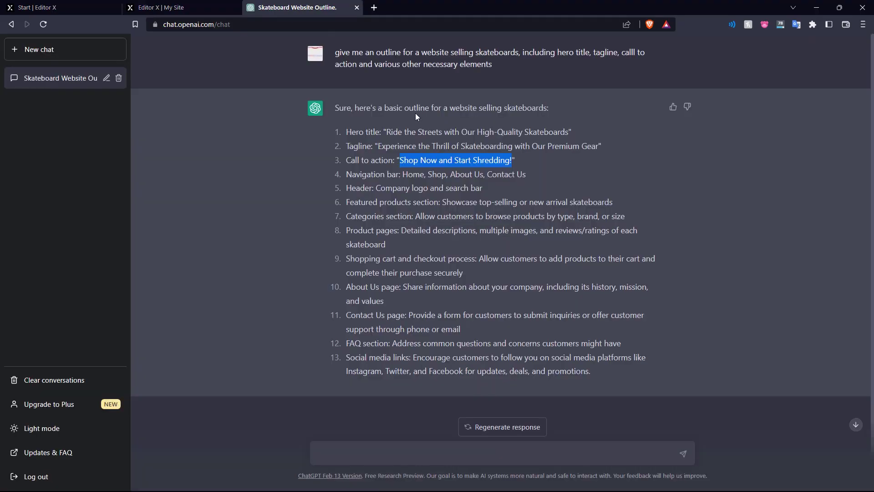
click(157, 8)
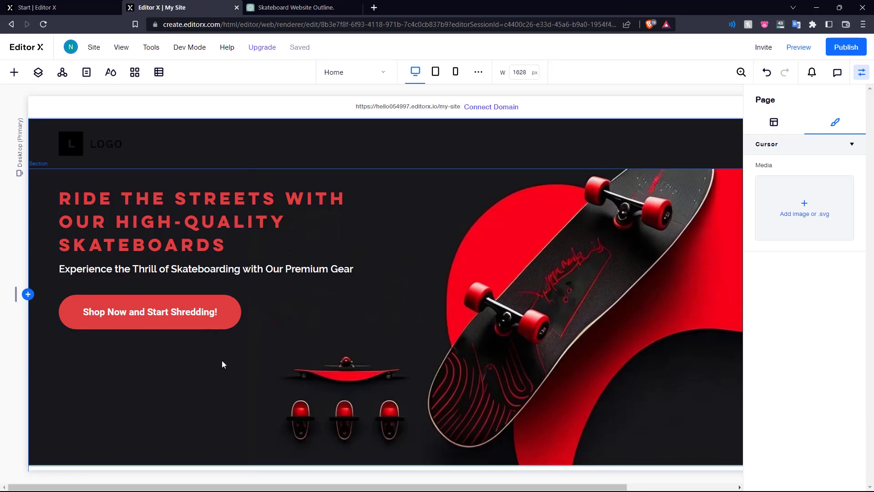
scroll(241, 364, down, 1)
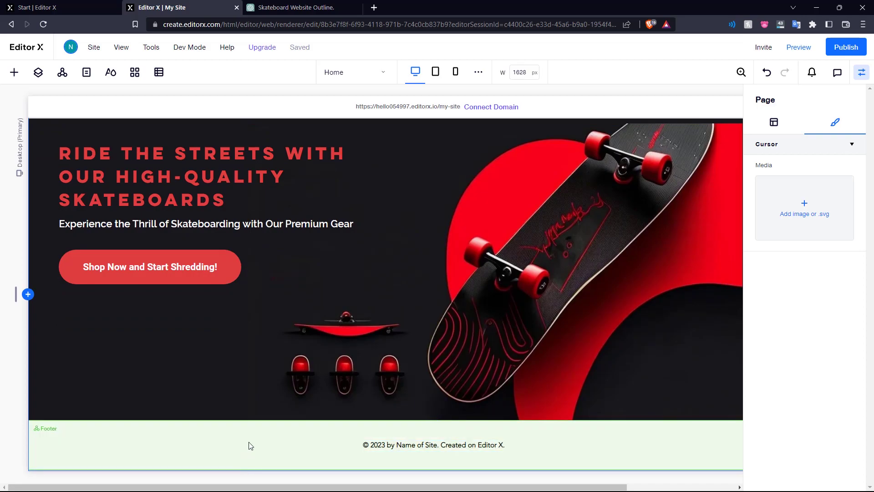
scroll(251, 442, up, 1)
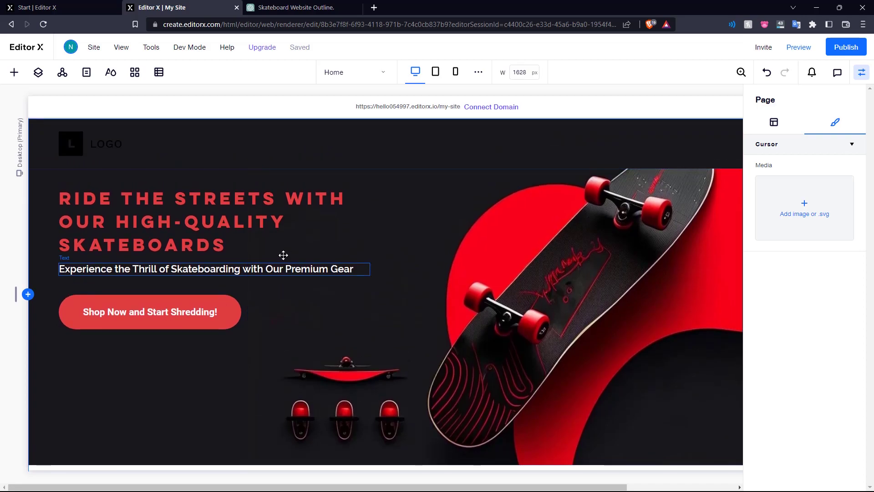